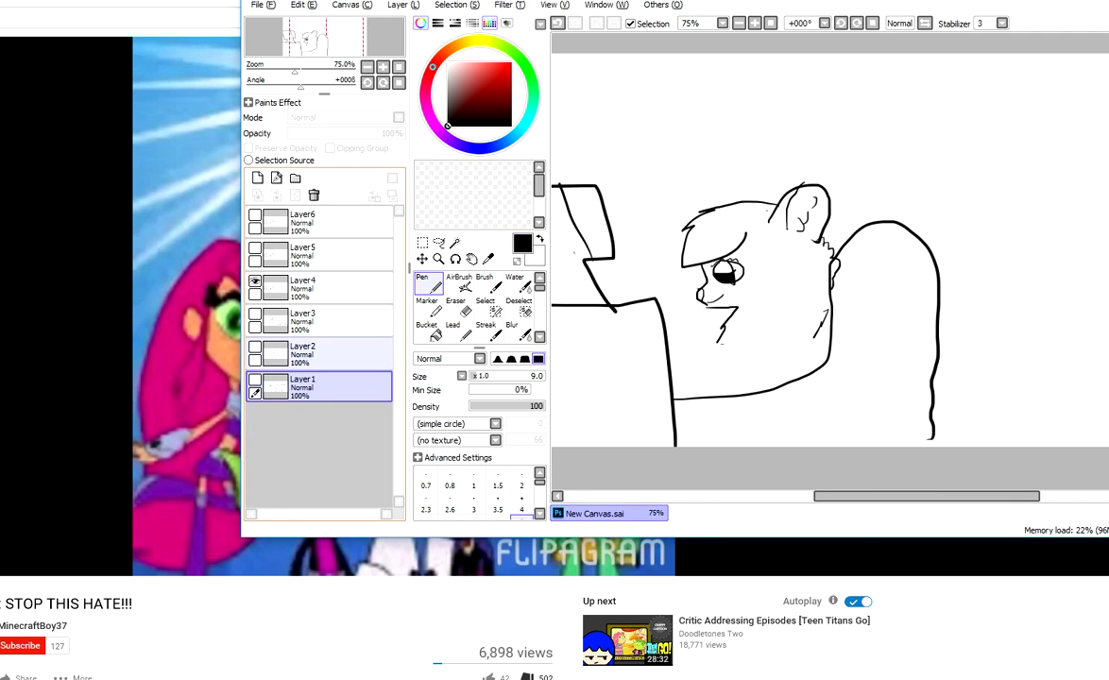
- Compare the face drawings on Layer4 and Layer6 by showing them alternately, and hide both
left_click(255, 280)
left_click(255, 215)
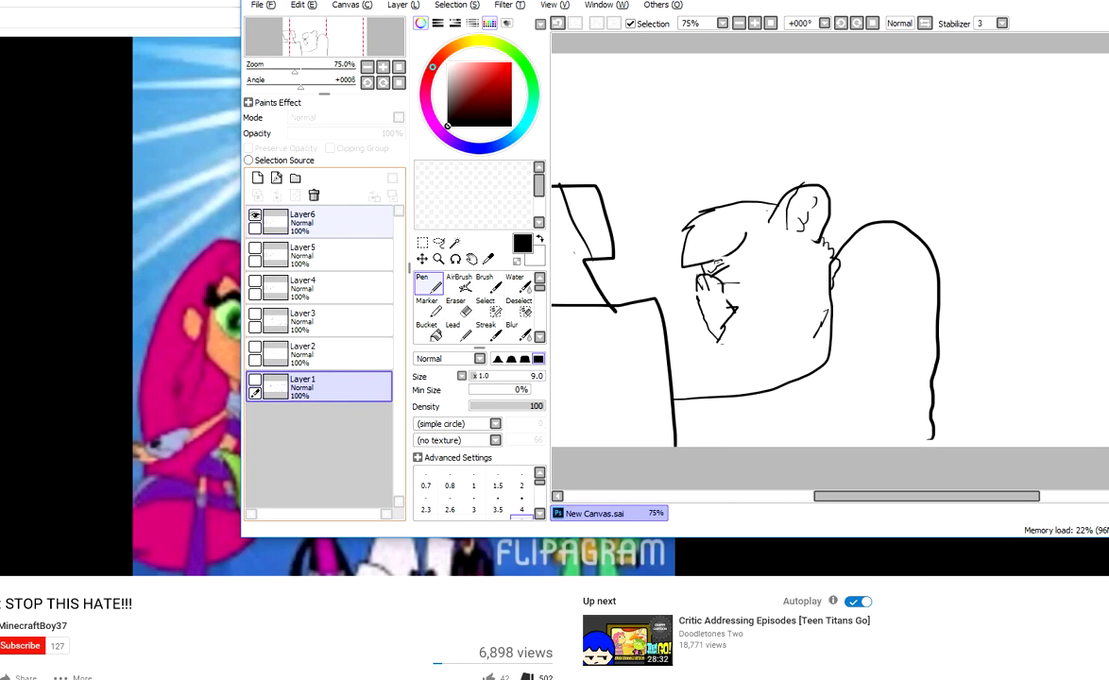
left_click(255, 216)
left_click(255, 280)
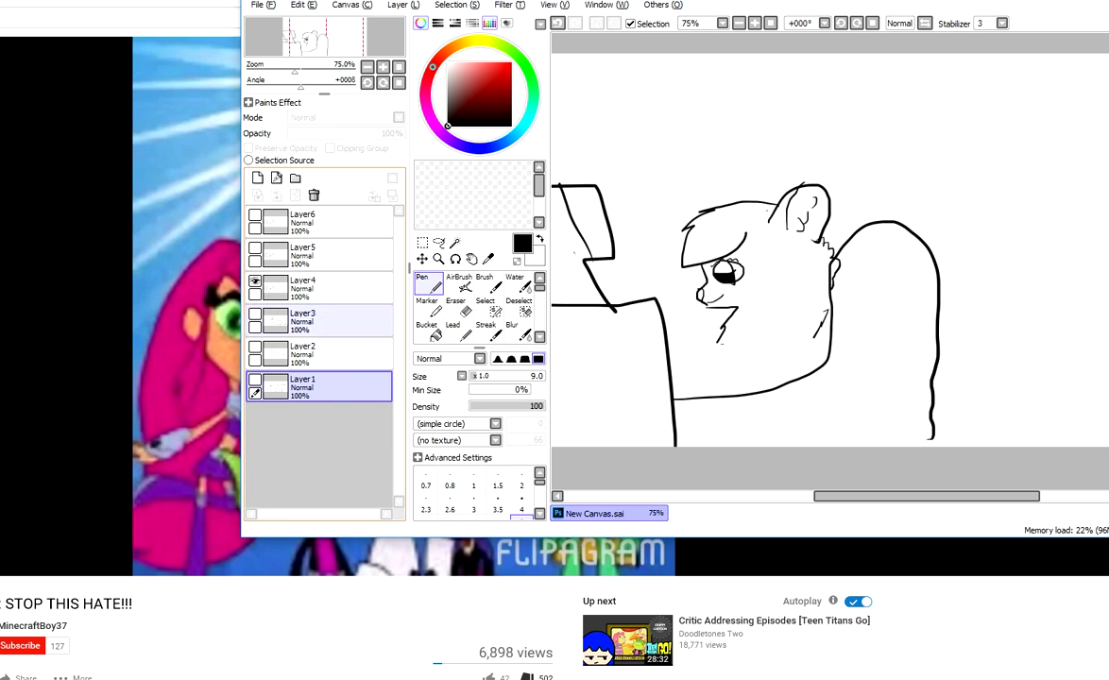
left_click(255, 280)
left_click(255, 215)
left_click(255, 215)
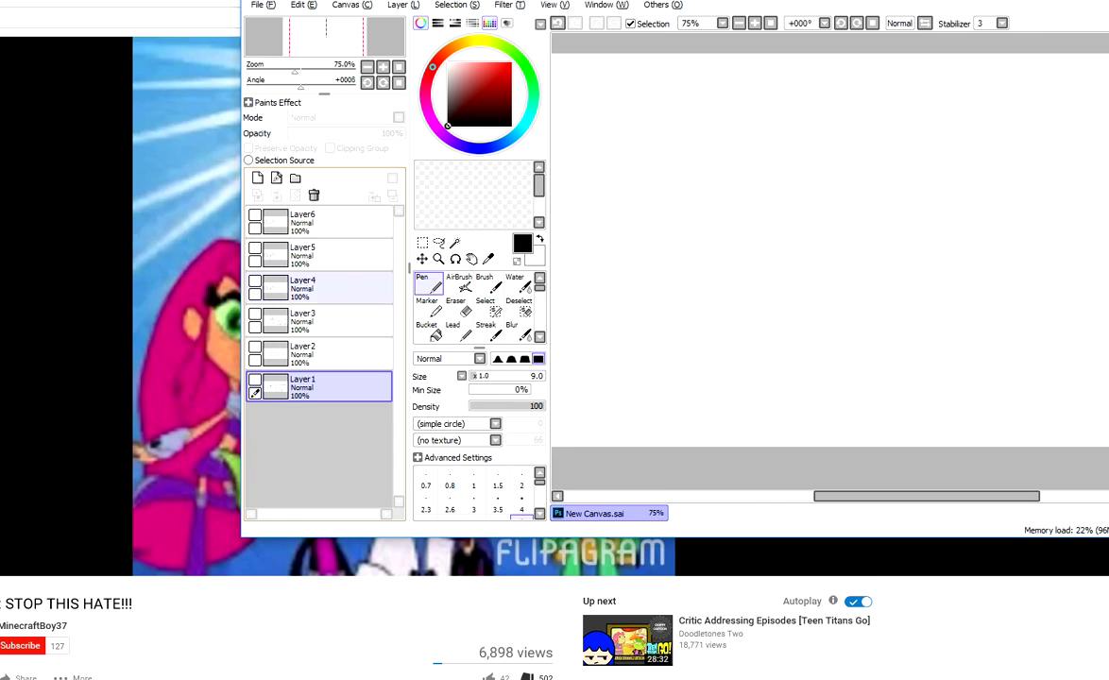
- Select Layer4 and compare its face drawing with the wide-eyed version on Layer5
left_click(293, 287)
left_click(255, 281)
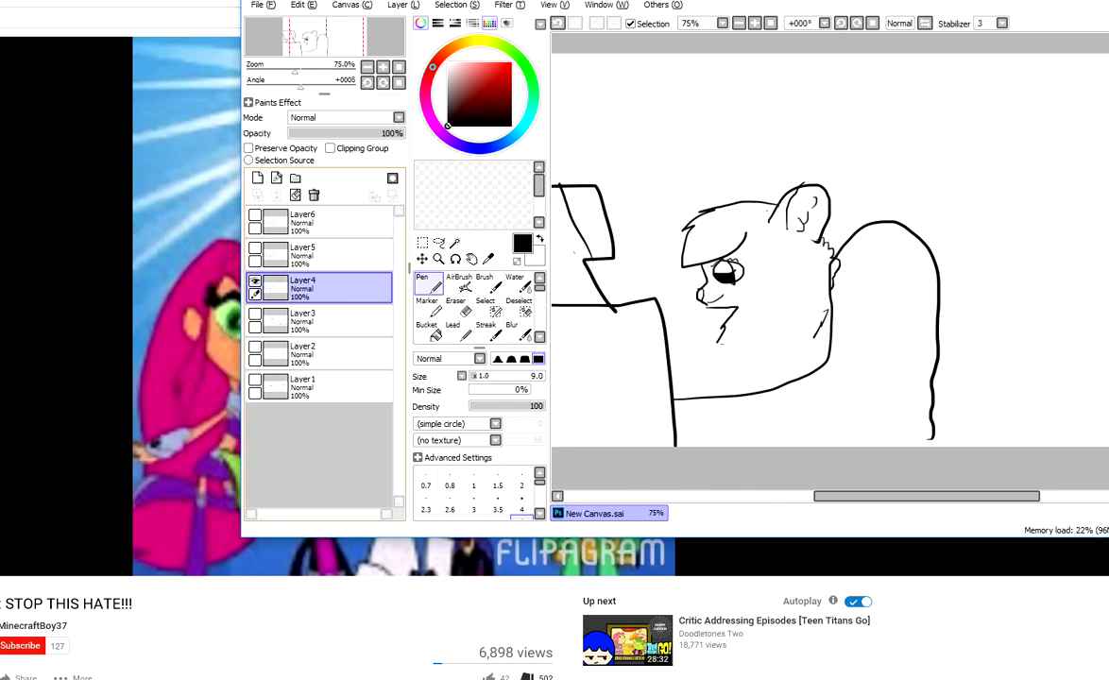
left_click(255, 280)
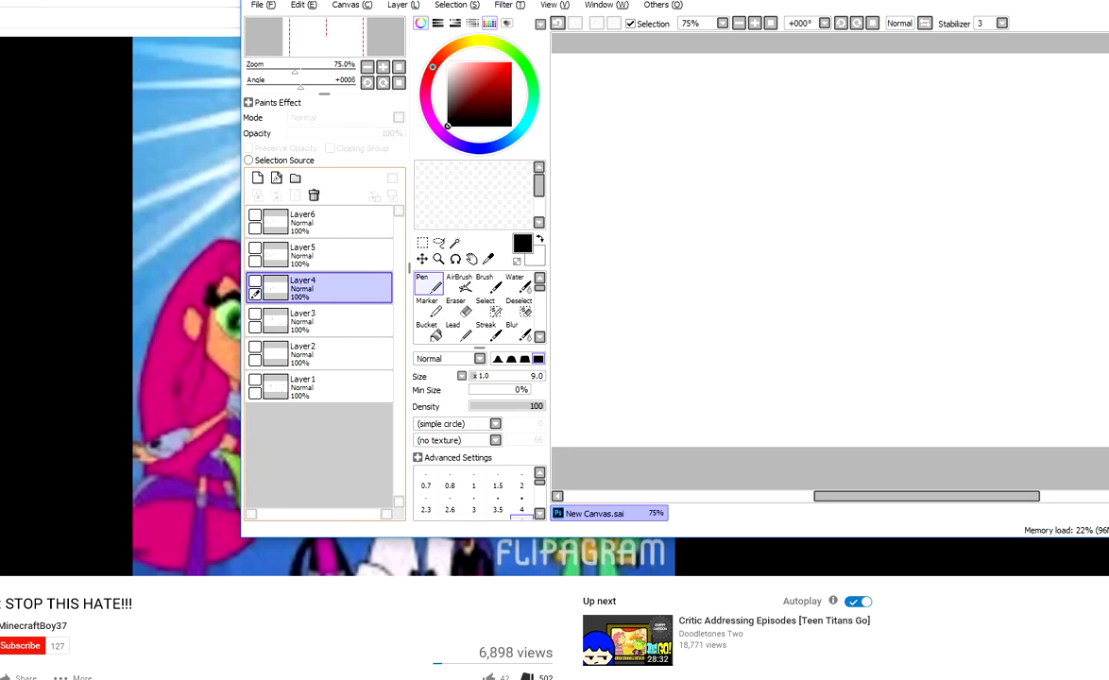
left_click(255, 280)
left_click(255, 247)
left_click(255, 281)
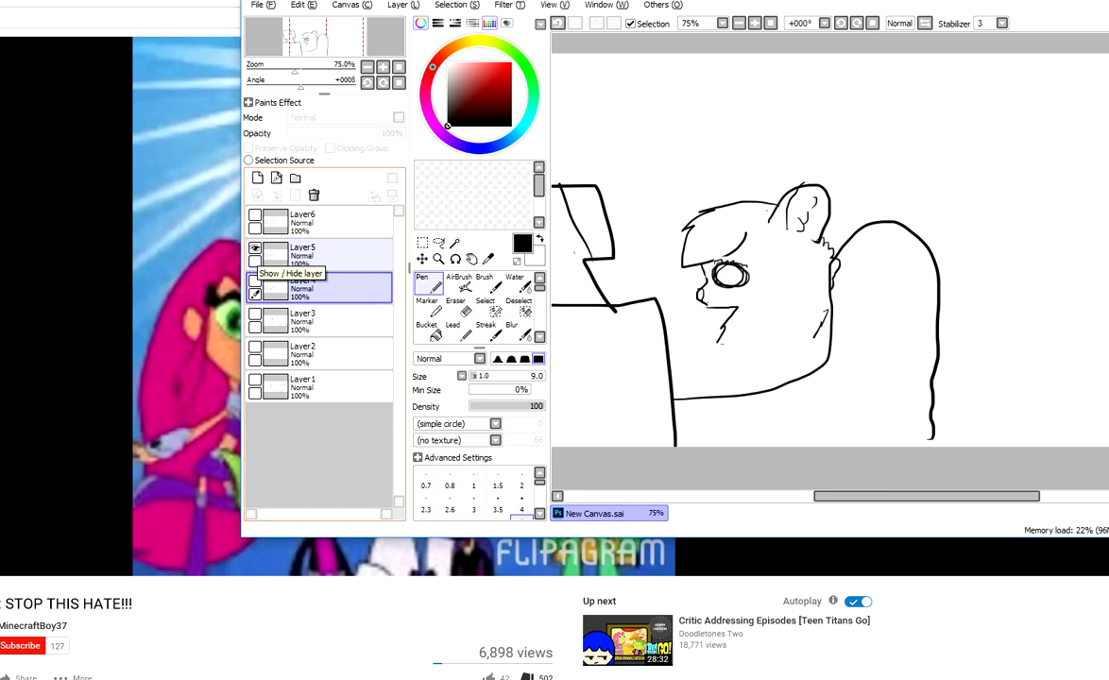
left_click(255, 248)
left_click(255, 281)
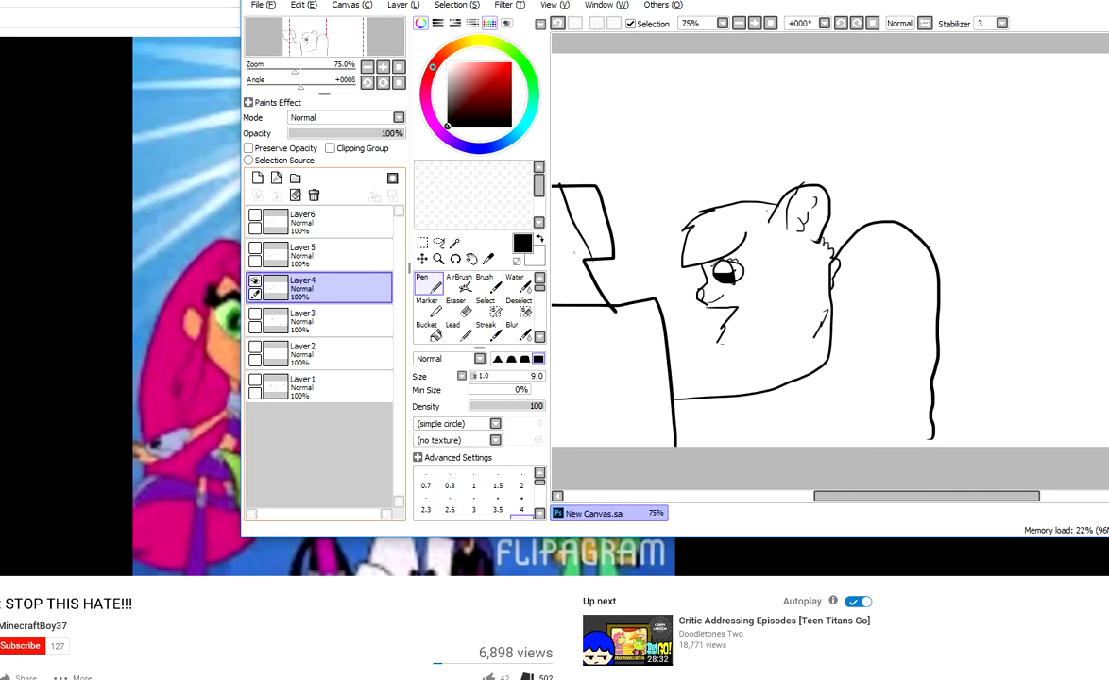
- Examine Layer6 overlaid on Layer4, and hide Layer6 again
left_click(255, 280)
left_click(255, 214)
left_click(255, 280)
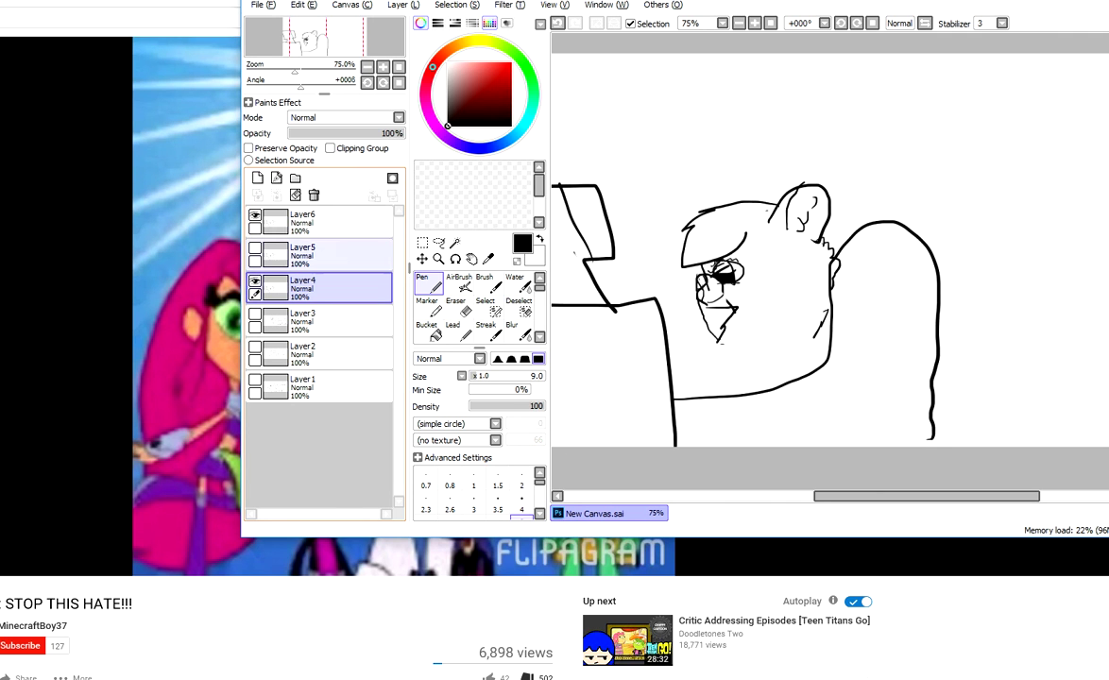
left_click(255, 214)
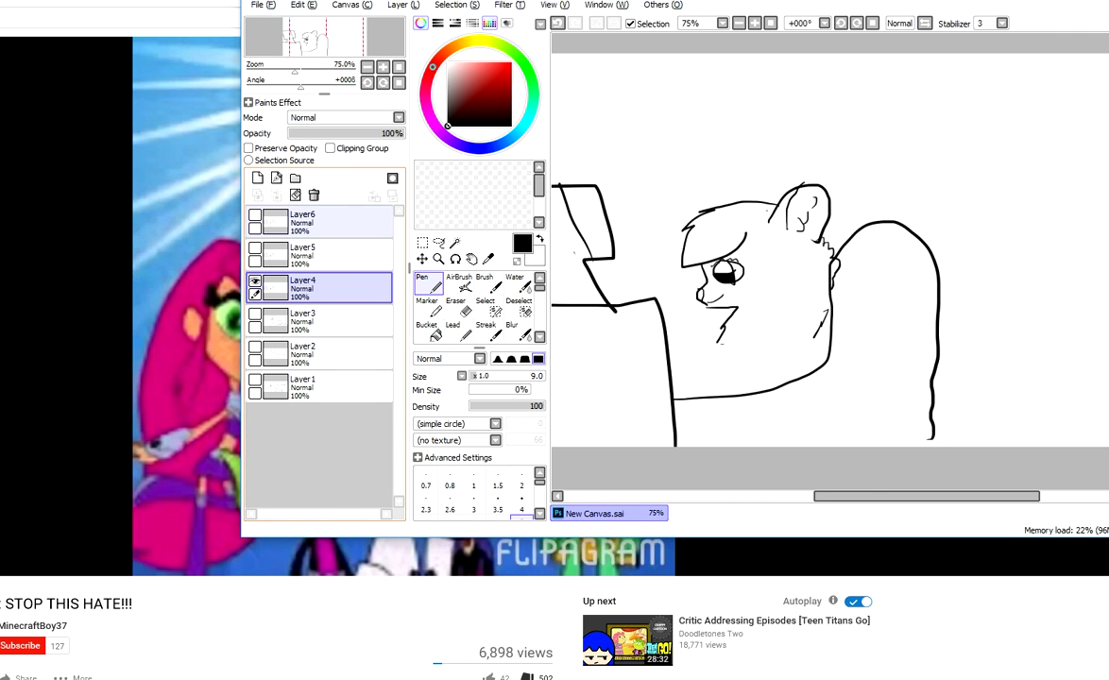
- Alternate between Layer5 and Layer4 to examine how the eye differs between the two drawings
left_click(255, 280)
left_click(255, 248)
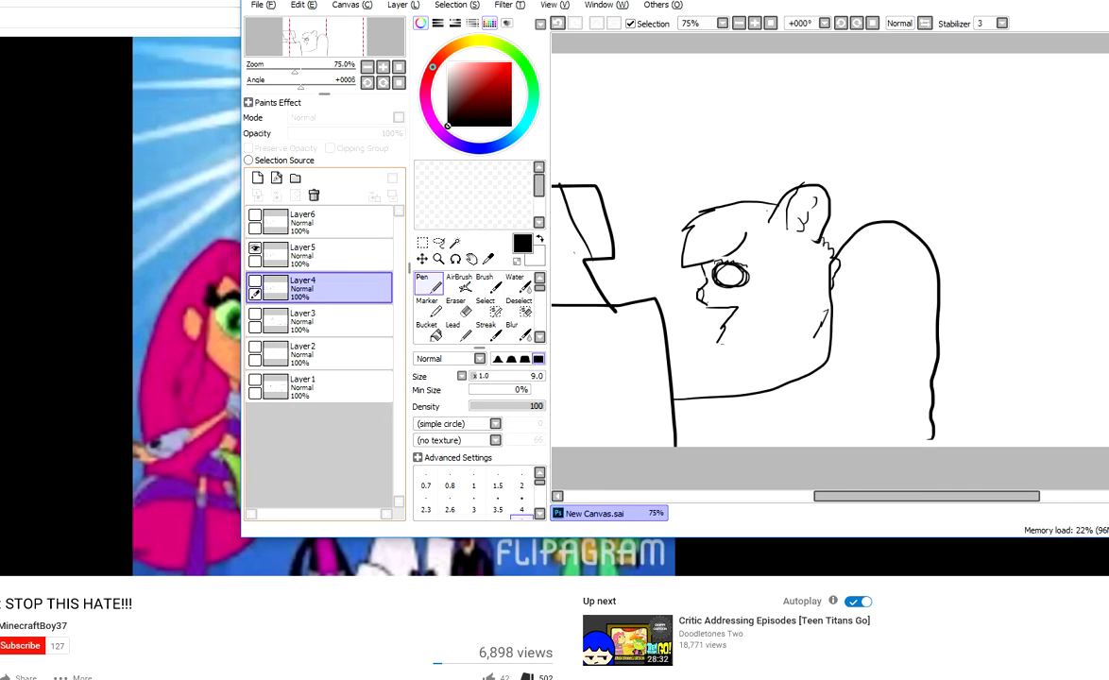
left_click(255, 247)
left_click(255, 280)
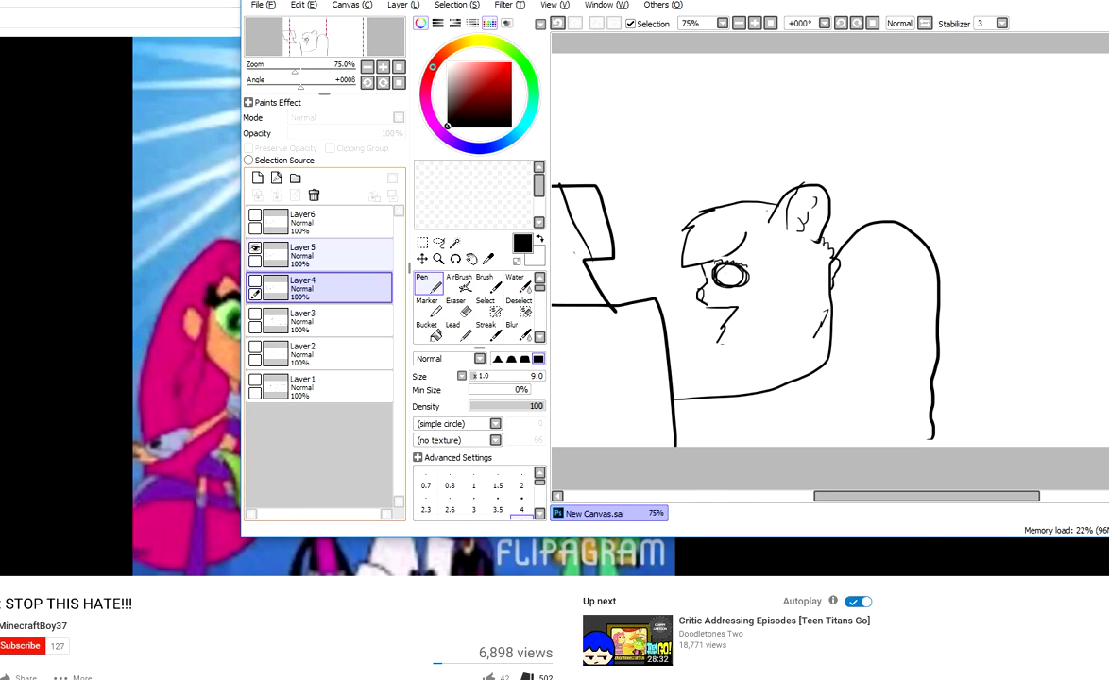
left_click(255, 247)
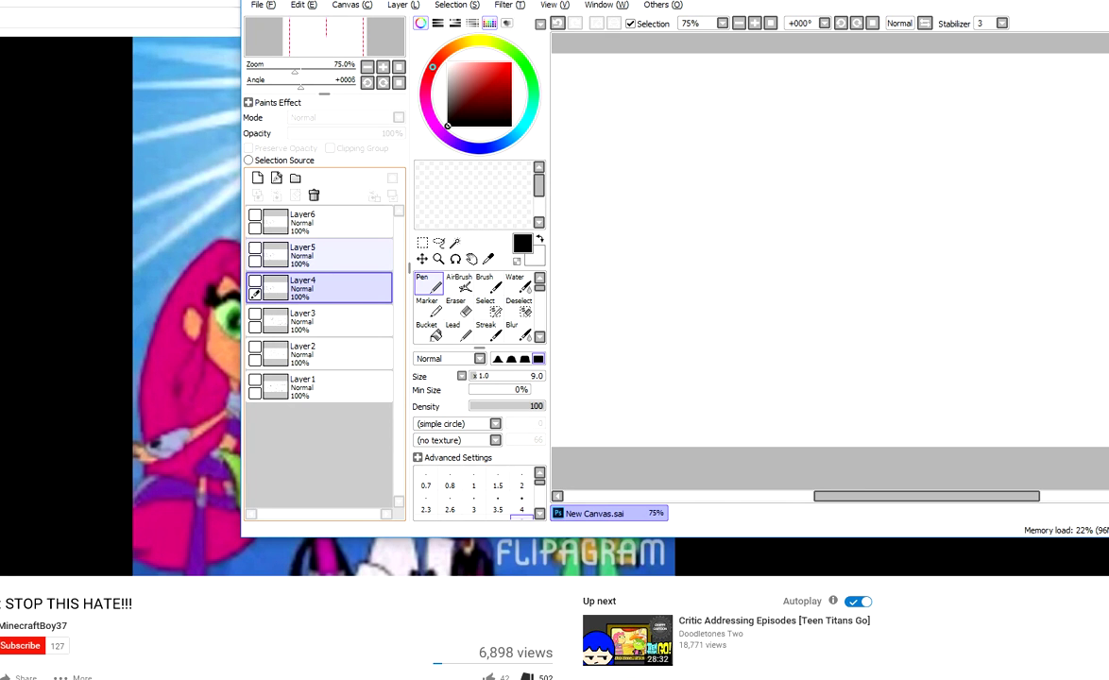
left_click(255, 280)
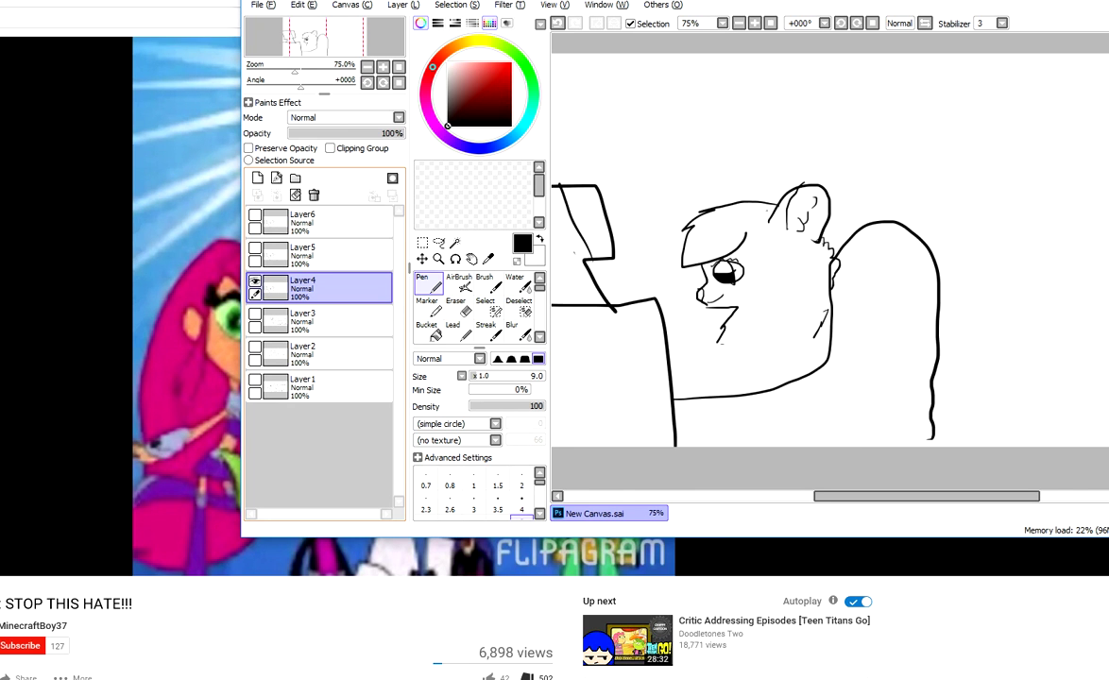
left_click(254, 280)
left_click(254, 248)
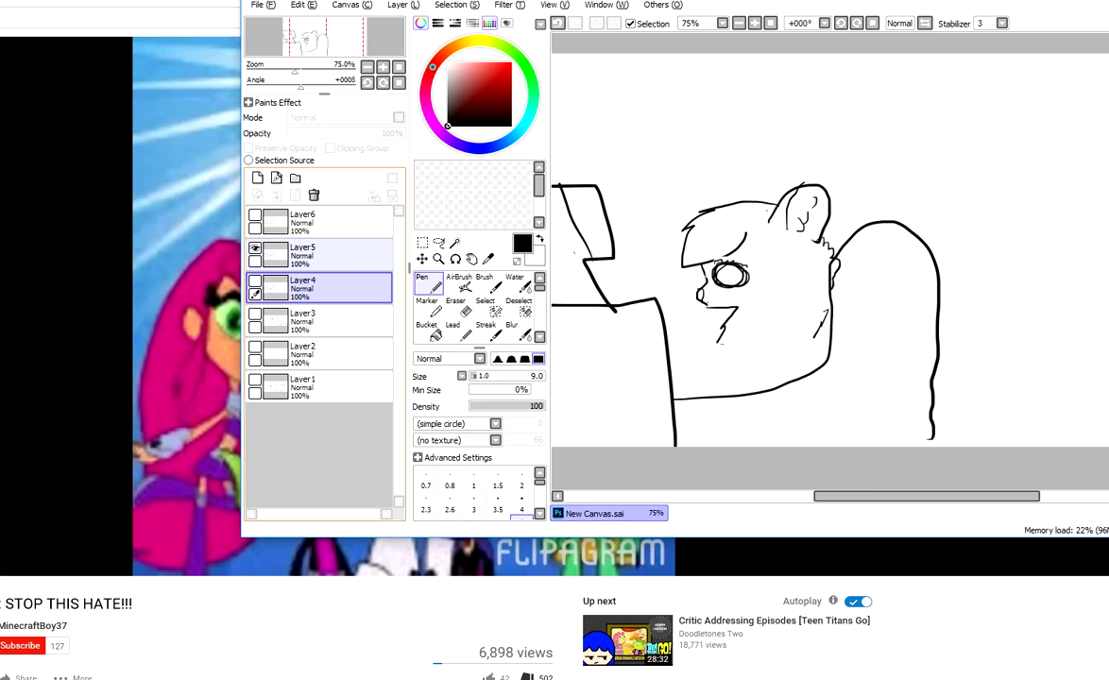
left_click(255, 248)
- View the drawings on Layer6, Layer4 and Layer5 one at a time to compare the facial expressions
left_click(255, 215)
left_click(255, 215)
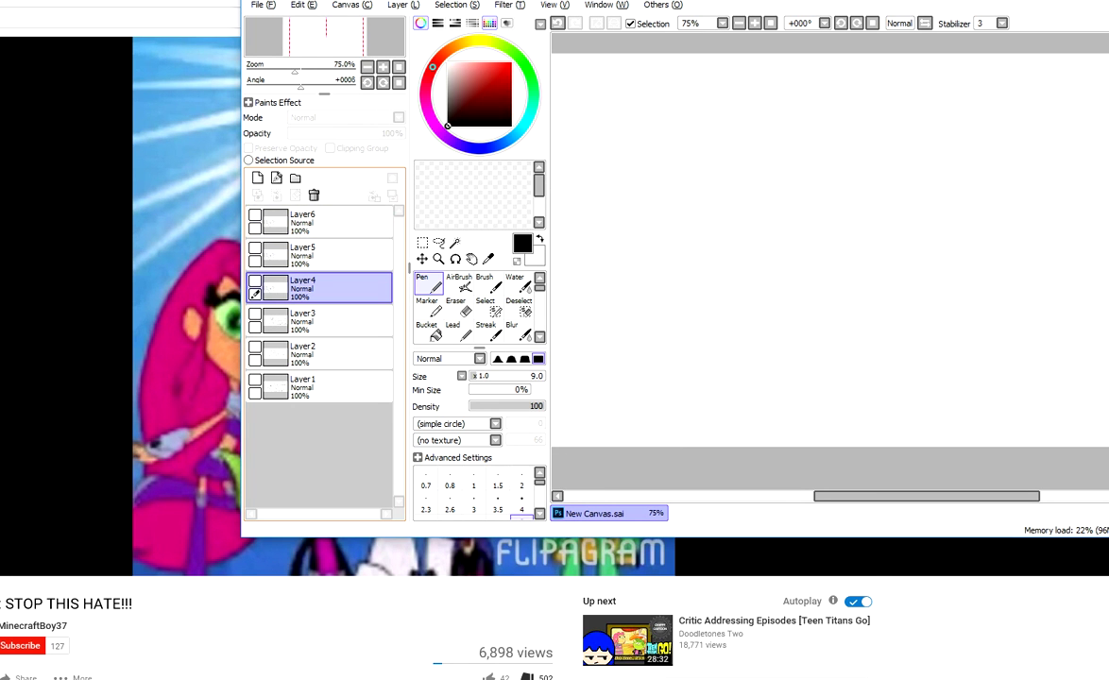
left_click(255, 280)
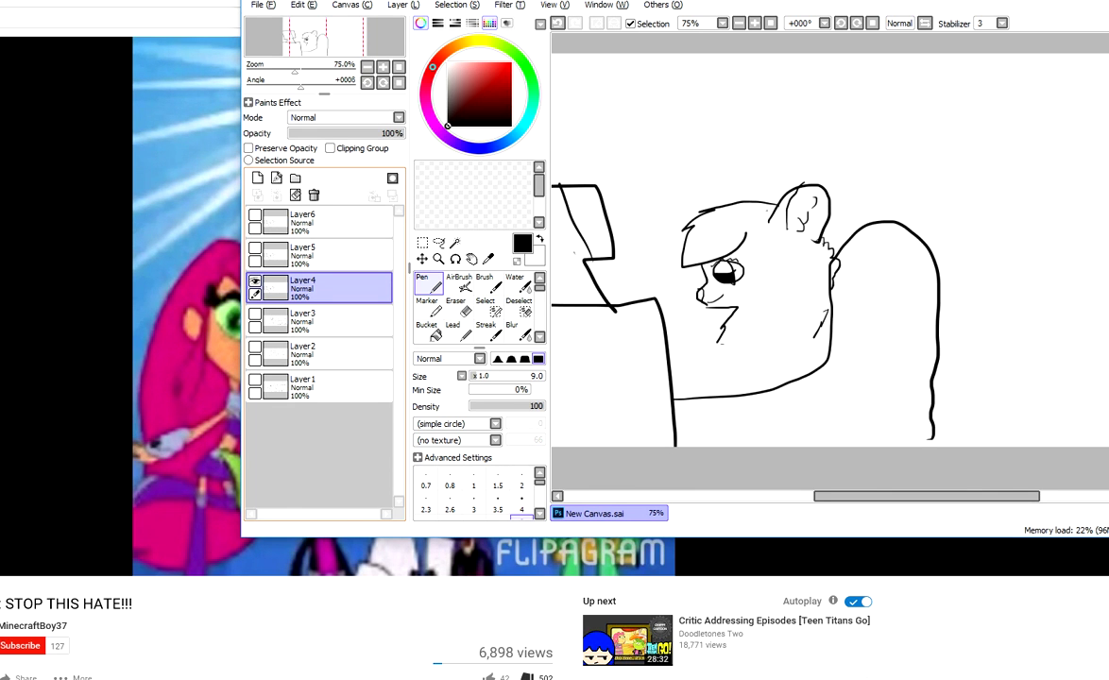
left_click(255, 281)
left_click(255, 247)
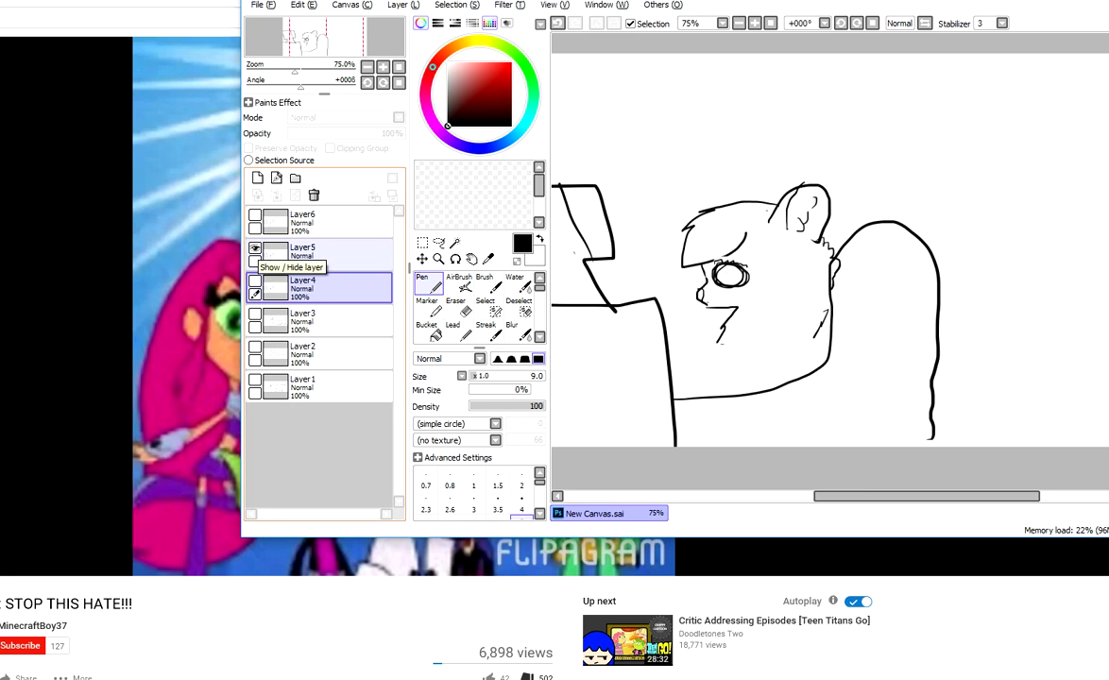
left_click(255, 247)
left_click(255, 216)
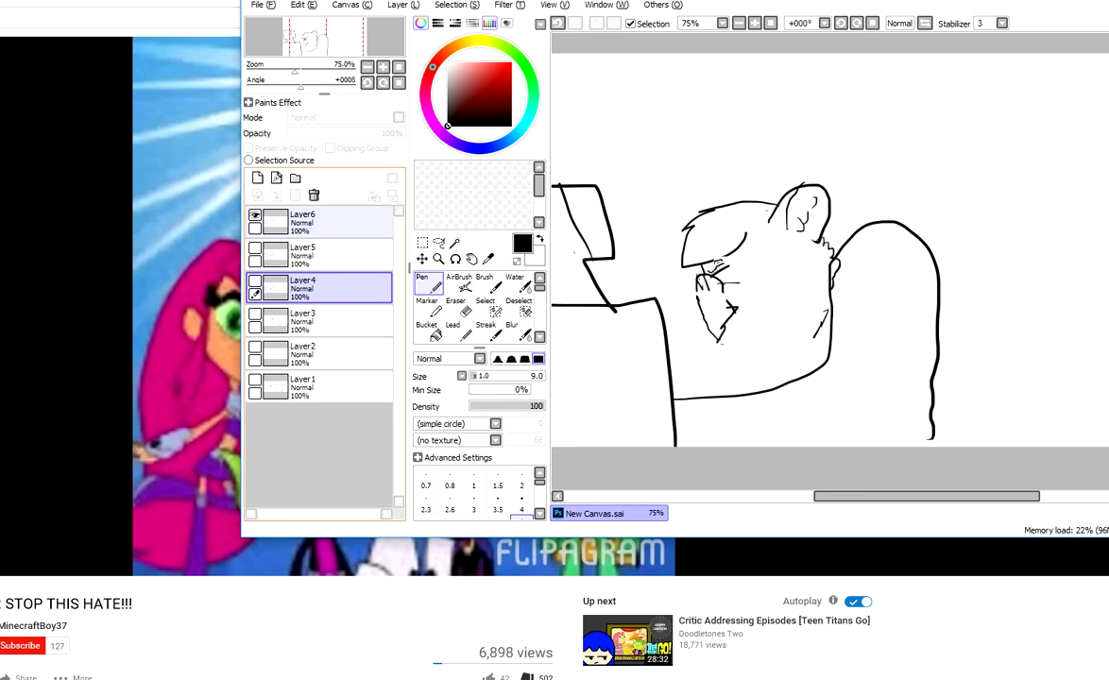
left_click(255, 215)
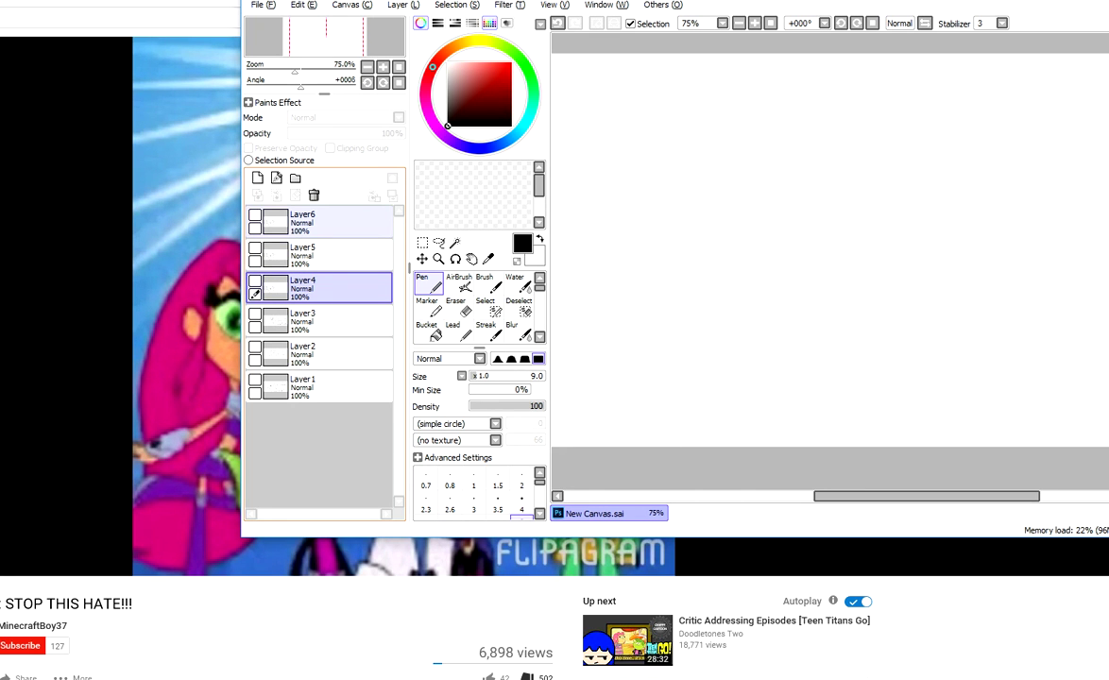
left_click(255, 281)
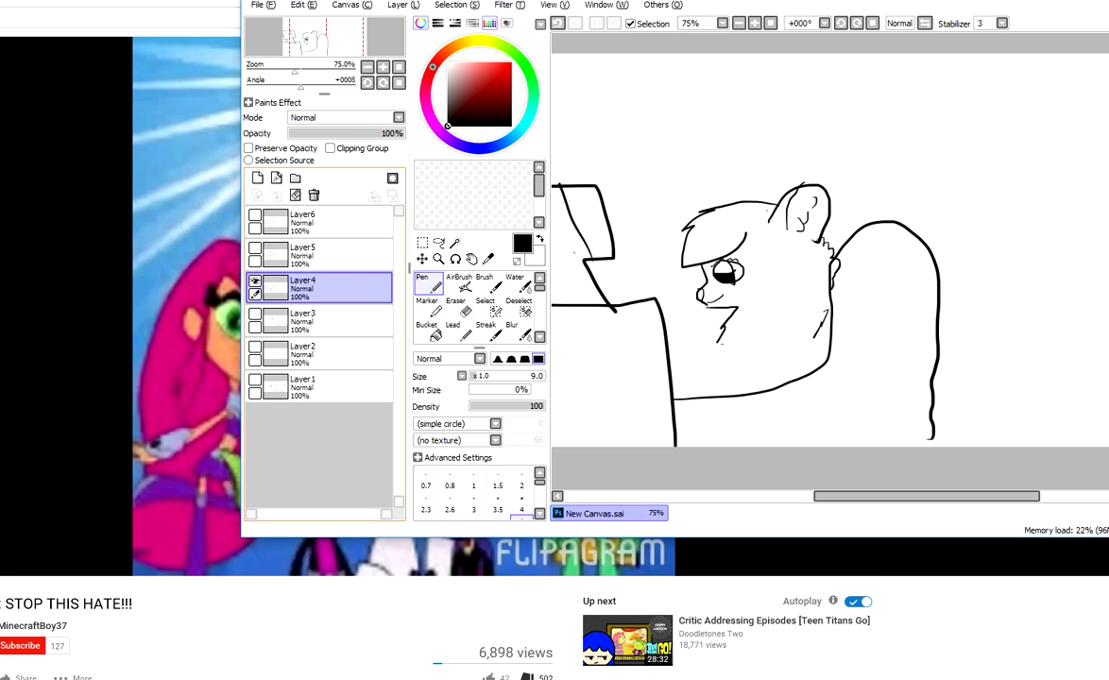
- Go through the Layer6, Layer5 and Layer4 expressions again, leaving only Layer5 shown
left_click(255, 281)
left_click(255, 215)
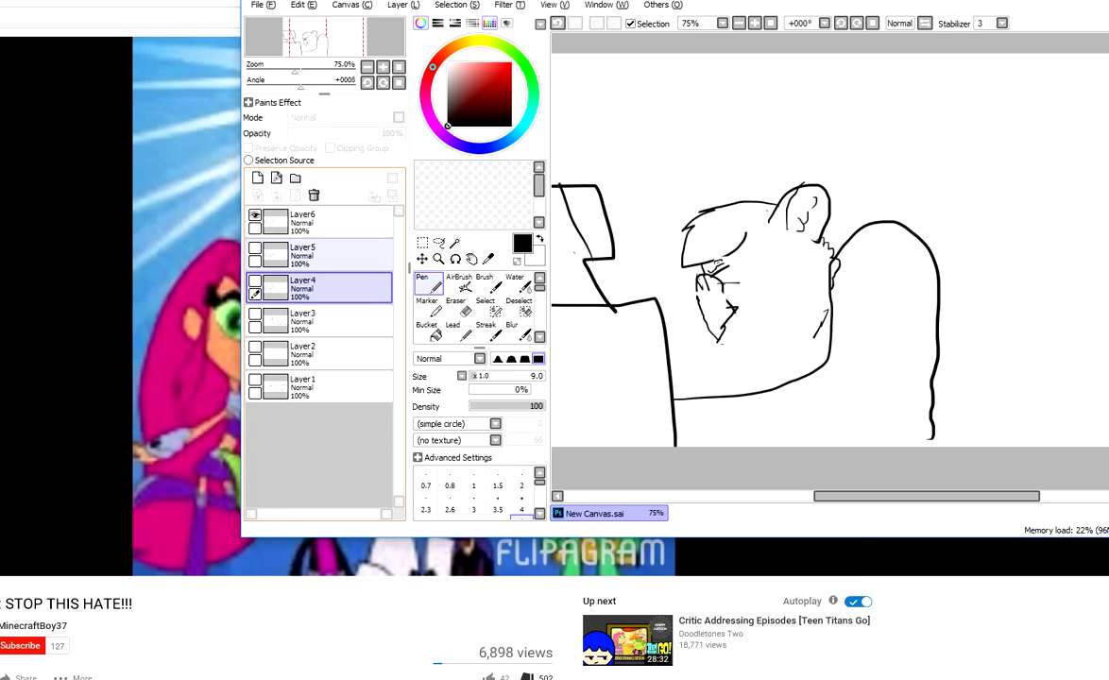
left_click(254, 248)
left_click(255, 215)
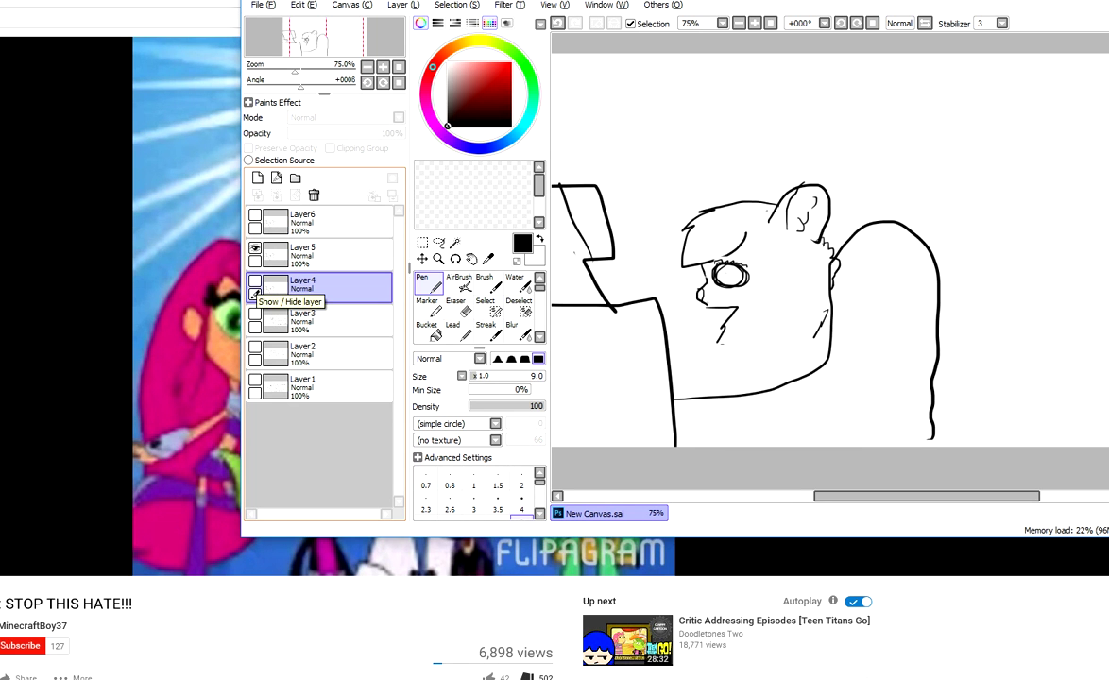
left_click(255, 247)
left_click(255, 281)
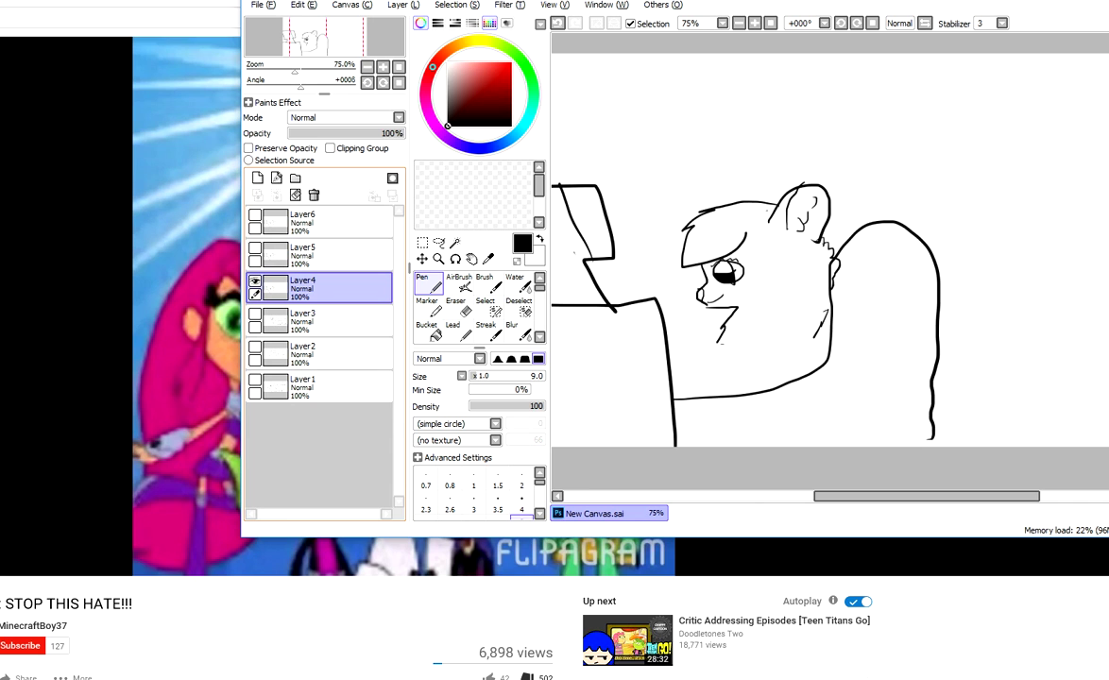
left_click(255, 247)
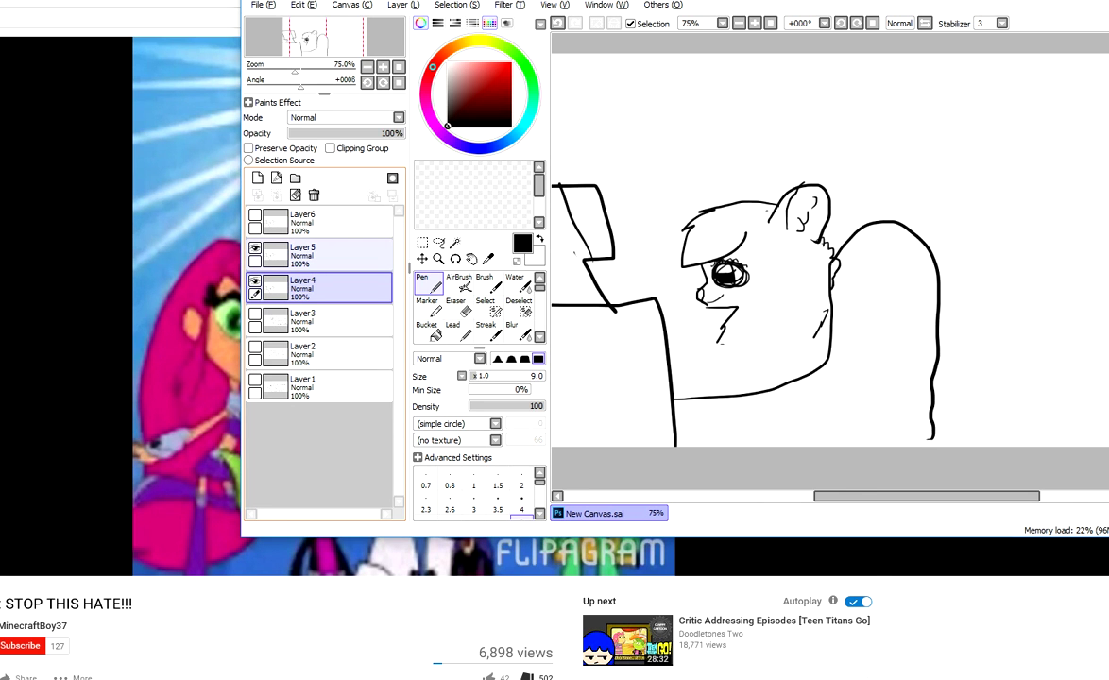
left_click(255, 281)
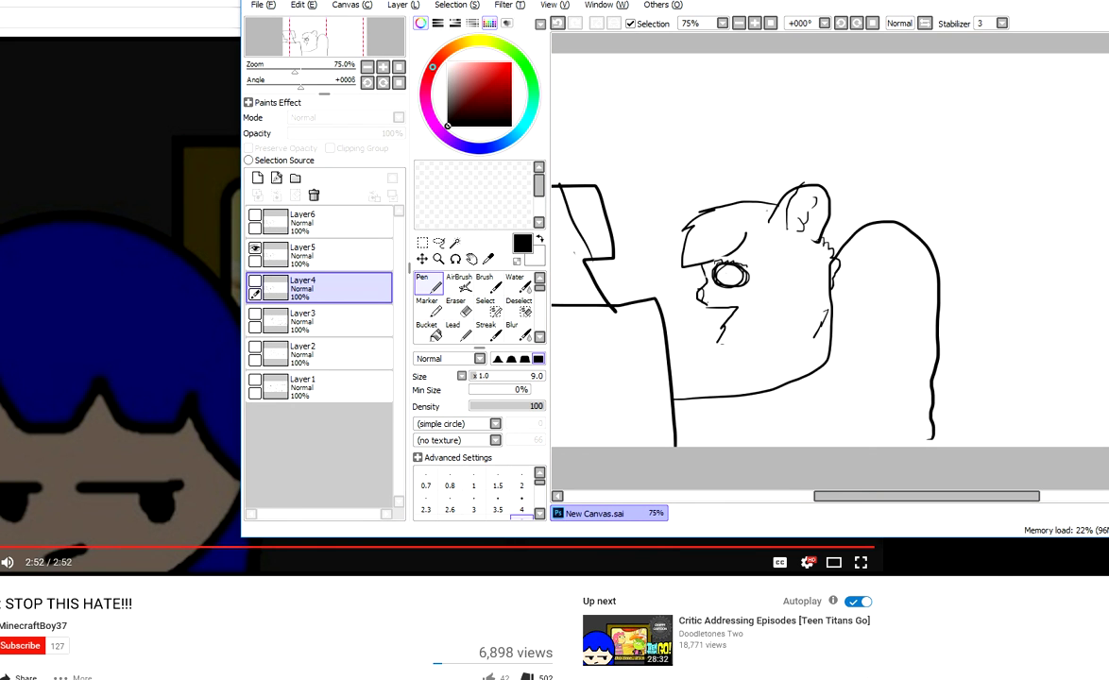
- Move the drawing window so that its title bar and the full canvas area are on screen
left_click_drag(491, 0, 251, 45)
left_click(403, 361)
key("alt+Tab")
- Add a new layer on top of the stack and hide Layer5
left_click(7, 279)
left_click(3, 235)
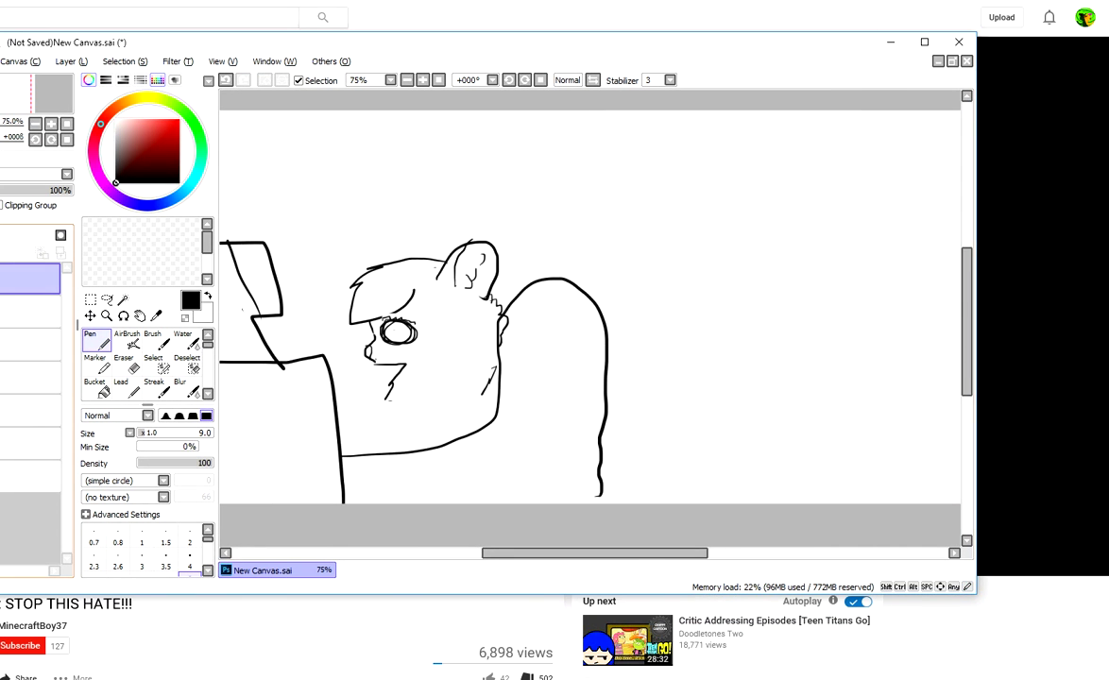
left_click(1, 344)
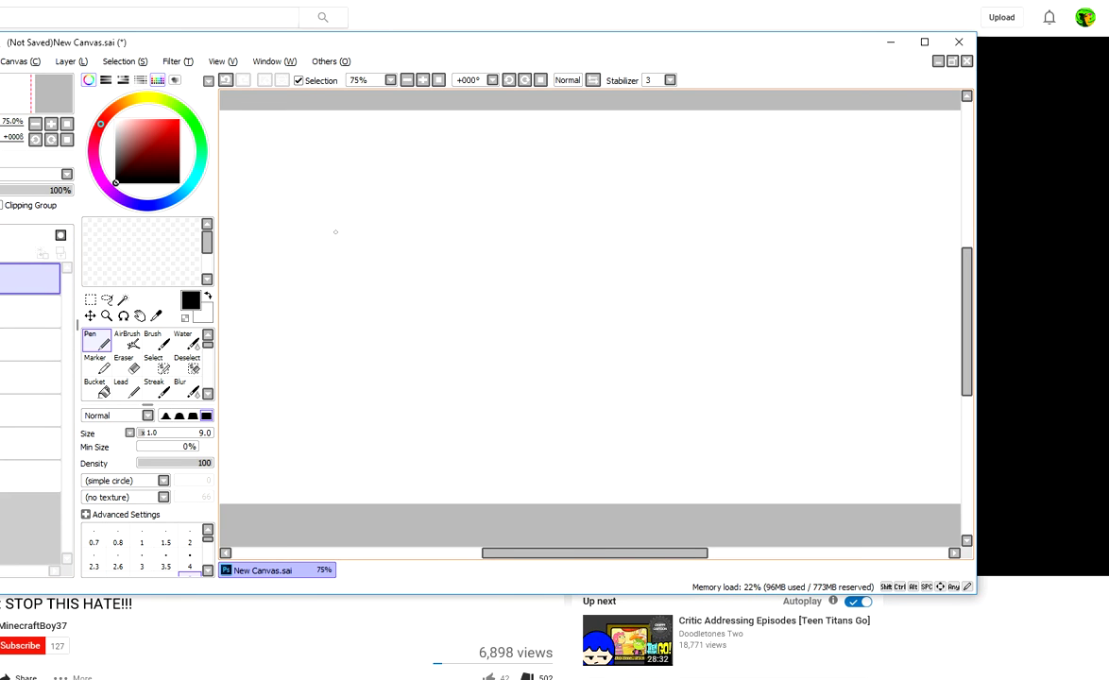
- Draw a rounded ear with inner fur marks and a spiky, pointed hair fringe with the 9.0 black Pen
mouse_move(365, 227)
left_mouse_down()
mouse_move(347, 194)
mouse_move(426, 216)
mouse_move(405, 197)
mouse_move(388, 218)
mouse_move(396, 213)
left_mouse_up()
left_click_drag(389, 220, 376, 209)
mouse_move(376, 210)
left_mouse_down()
mouse_move(483, 206)
mouse_move(466, 213)
mouse_move(511, 219)
mouse_move(491, 223)
mouse_move(527, 229)
mouse_move(561, 258)
mouse_move(480, 271)
mouse_move(532, 288)
mouse_move(524, 319)
left_mouse_up()
mouse_move(472, 268)
left_mouse_down()
mouse_move(474, 286)
mouse_move(499, 290)
mouse_move(501, 274)
mouse_move(488, 275)
mouse_move(491, 292)
mouse_move(469, 275)
mouse_move(479, 274)
mouse_move(473, 284)
left_mouse_up()
left_click_drag(540, 292, 538, 302)
left_click_drag(535, 302, 541, 303)
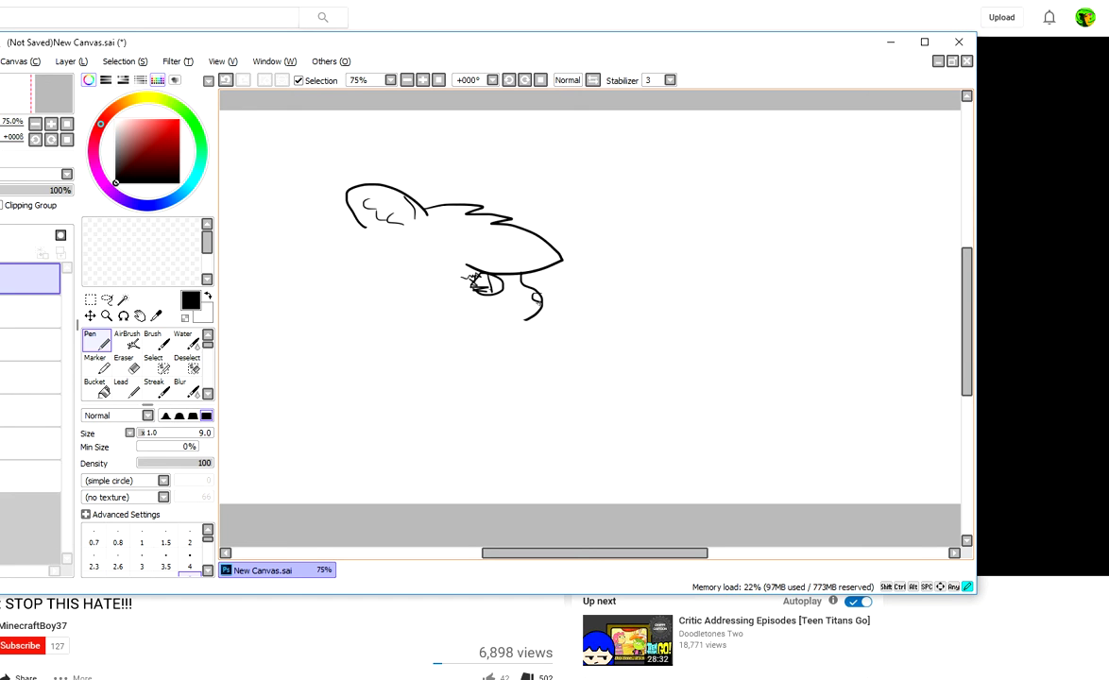
left_click_drag(472, 287, 493, 288)
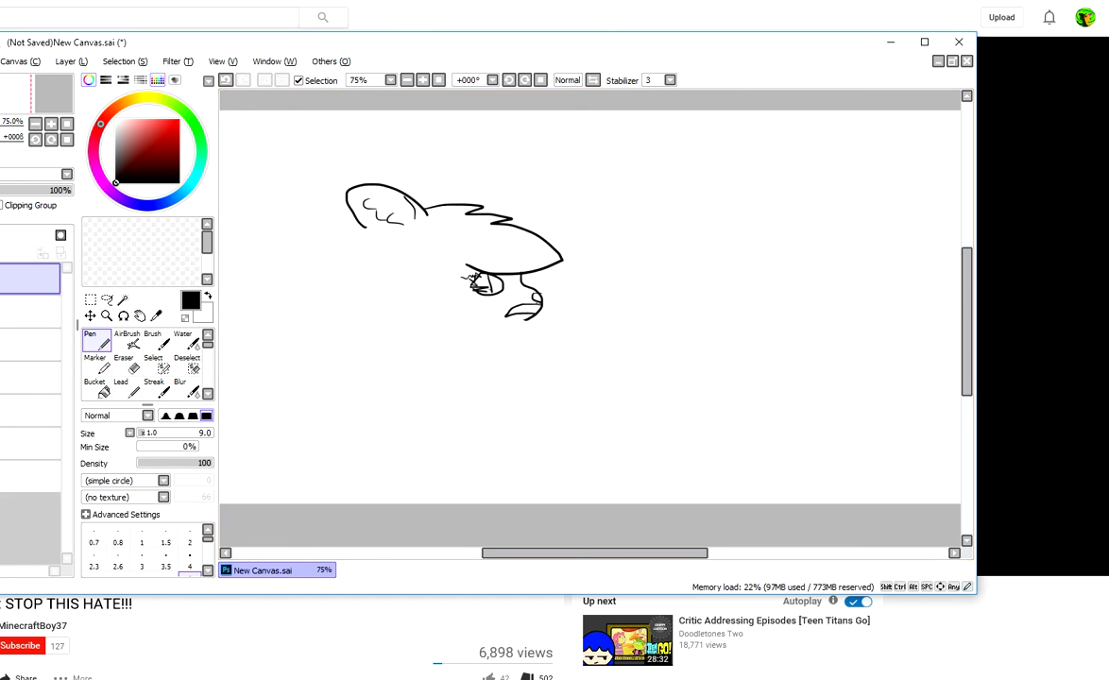
key("ctrl+z")
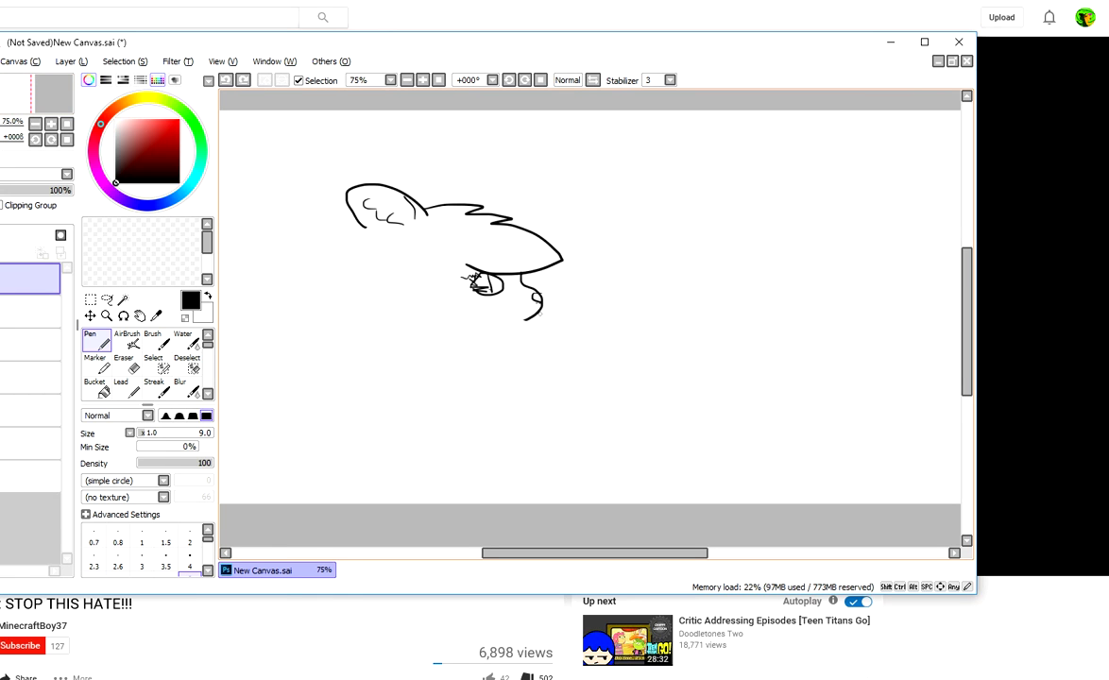
mouse_move(534, 316)
left_mouse_down()
mouse_move(538, 305)
mouse_move(509, 306)
mouse_move(525, 316)
left_mouse_up()
left_click_drag(355, 224, 338, 260)
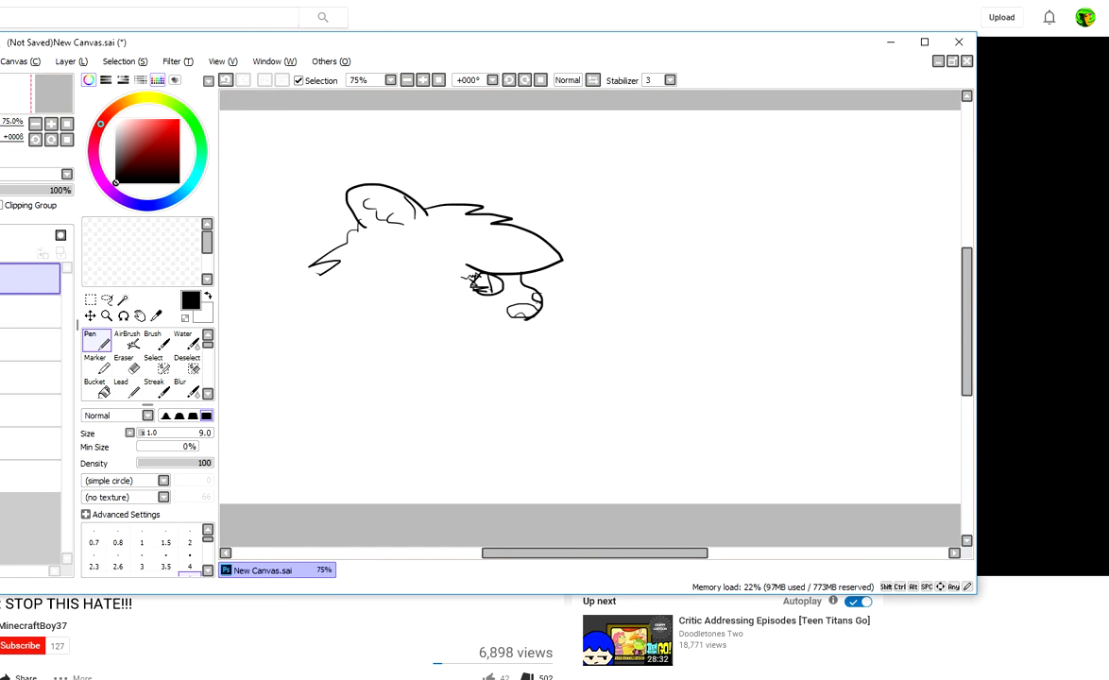
key("ctrl+z")
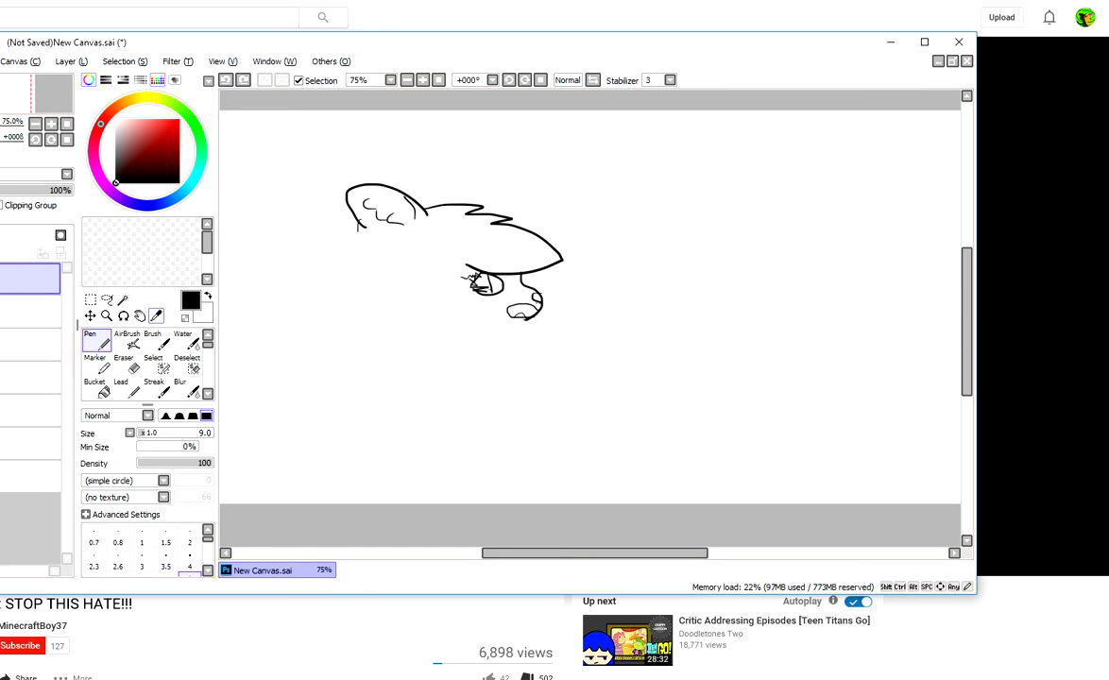
left_click(126, 364)
mouse_move(541, 294)
left_mouse_down()
mouse_move(480, 321)
mouse_move(488, 328)
mouse_move(585, 298)
mouse_move(549, 283)
mouse_move(471, 273)
left_mouse_up()
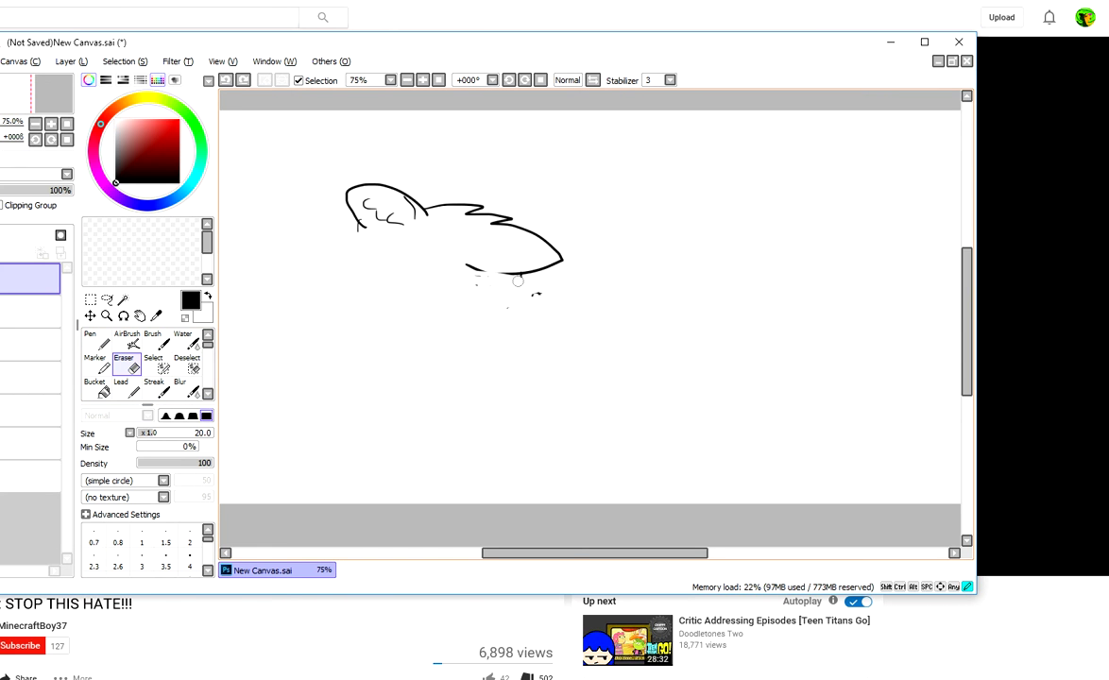
- Draw a closed eye as thick flat strokes under the fringe, plus a small nose and straight mouth, with the Pen
left_click(95, 340)
mouse_move(482, 286)
left_mouse_down()
mouse_move(466, 291)
mouse_move(516, 286)
mouse_move(488, 283)
left_mouse_up()
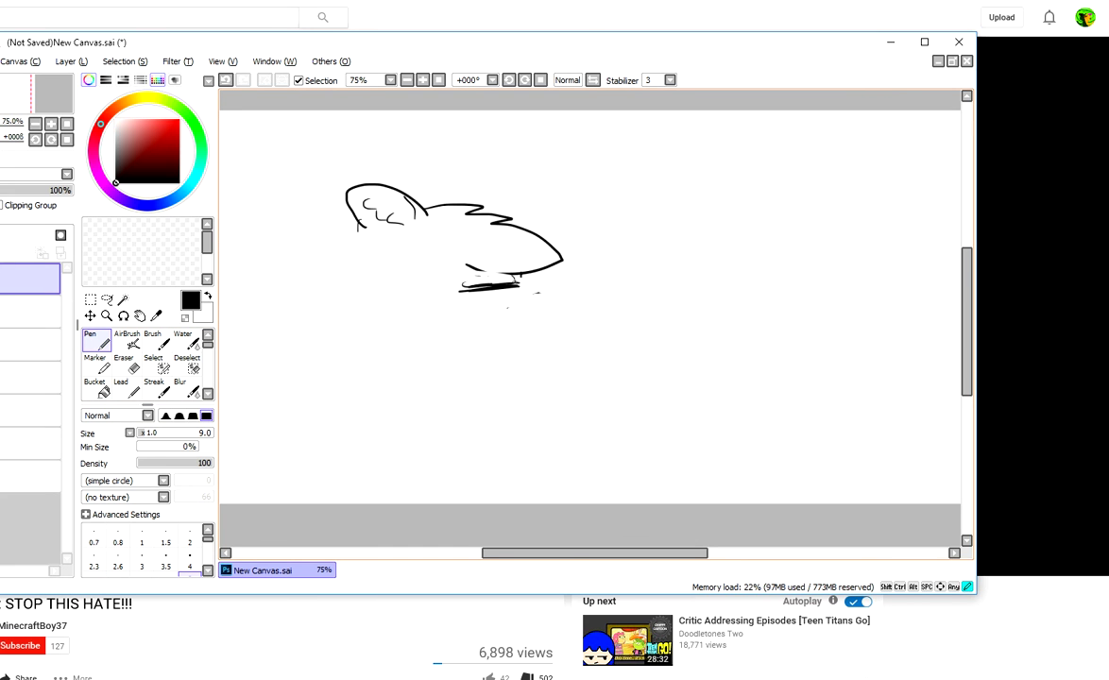
mouse_move(535, 319)
left_mouse_down()
mouse_move(523, 323)
mouse_move(526, 309)
left_mouse_up()
left_click_drag(527, 322, 500, 321)
- Draw jagged fur down the back of the head from the ear, plus the chin and neck lines
mouse_move(357, 224)
left_mouse_down()
mouse_move(337, 266)
mouse_move(342, 288)
mouse_move(373, 316)
left_mouse_up()
left_click_drag(521, 323, 512, 369)
left_click_drag(373, 317, 379, 357)
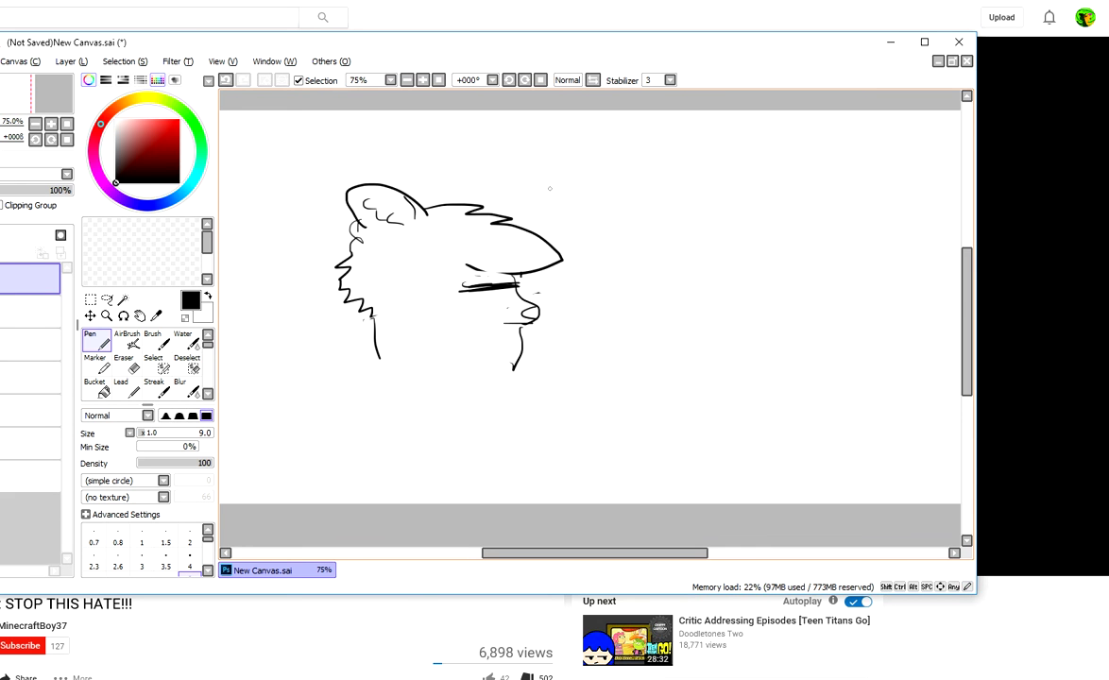
- Handwrite "This person" above and beside the animal head with the 9.0 black Pen
left_click_drag(499, 151, 534, 151)
mouse_move(518, 153)
left_mouse_down()
mouse_move(516, 180)
mouse_move(551, 180)
left_mouse_up()
left_click_drag(562, 162, 568, 180)
mouse_move(644, 165)
left_mouse_down()
mouse_move(644, 196)
mouse_move(661, 170)
left_mouse_up()
mouse_move(667, 168)
left_mouse_down()
mouse_move(686, 163)
mouse_move(694, 174)
left_mouse_up()
mouse_move(701, 176)
left_mouse_down()
mouse_move(718, 162)
mouse_move(727, 174)
mouse_move(770, 170)
left_mouse_up()
left_click_drag(781, 177, 802, 176)
- Handwrite "makes it seem like its bad" over three lines beneath "This person", beside the face
left_click_drag(592, 228, 654, 235)
mouse_move(657, 216)
left_mouse_down()
mouse_move(658, 236)
mouse_move(759, 243)
left_mouse_up()
left_click_drag(753, 232, 773, 230)
left_click_drag(621, 279, 670, 287)
mouse_move(762, 266)
left_mouse_down()
mouse_move(761, 292)
mouse_move(846, 287)
left_mouse_up()
left_click(623, 319)
left_click_drag(623, 326, 646, 336)
mouse_move(638, 327)
left_mouse_down()
mouse_move(770, 336)
mouse_move(801, 312)
left_mouse_up()
- Continue the handwritten sentence with "to have" and "a different" on two further lines
mouse_move(604, 376)
left_mouse_down()
mouse_move(624, 376)
mouse_move(615, 381)
left_mouse_up()
left_click_drag(635, 372, 696, 382)
left_click_drag(696, 376, 741, 382)
left_click_drag(752, 370, 800, 374)
left_click_drag(600, 410, 596, 419)
mouse_move(703, 399)
left_mouse_down()
mouse_move(688, 418)
mouse_move(658, 418)
left_mouse_up()
left_click(677, 401)
mouse_move(678, 407)
left_mouse_down()
mouse_move(681, 419)
mouse_move(721, 406)
mouse_move(791, 418)
left_mouse_up()
mouse_move(806, 402)
left_mouse_down()
mouse_move(798, 420)
mouse_move(837, 402)
left_mouse_up()
- Finish the handwritten sentence with the word "opinion" on the line beneath "a different"
mouse_move(667, 438)
left_mouse_down()
mouse_move(687, 442)
mouse_move(671, 437)
left_mouse_up()
left_click_drag(694, 440, 697, 458)
mouse_move(695, 439)
left_mouse_down()
mouse_move(729, 451)
mouse_move(778, 440)
left_mouse_up()
left_click(754, 451)
left_click_drag(791, 453, 809, 451)
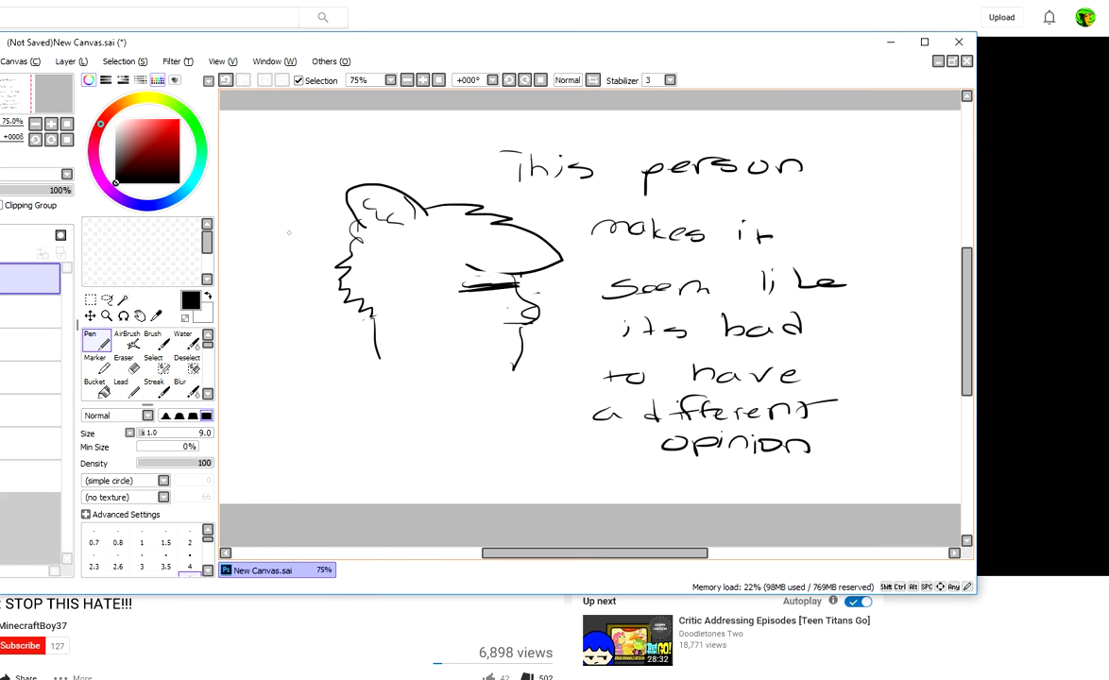
- Erase the whole handwritten sentence beside the head with an enlarged Eraser and switch back to the Pen
left_click(124, 364)
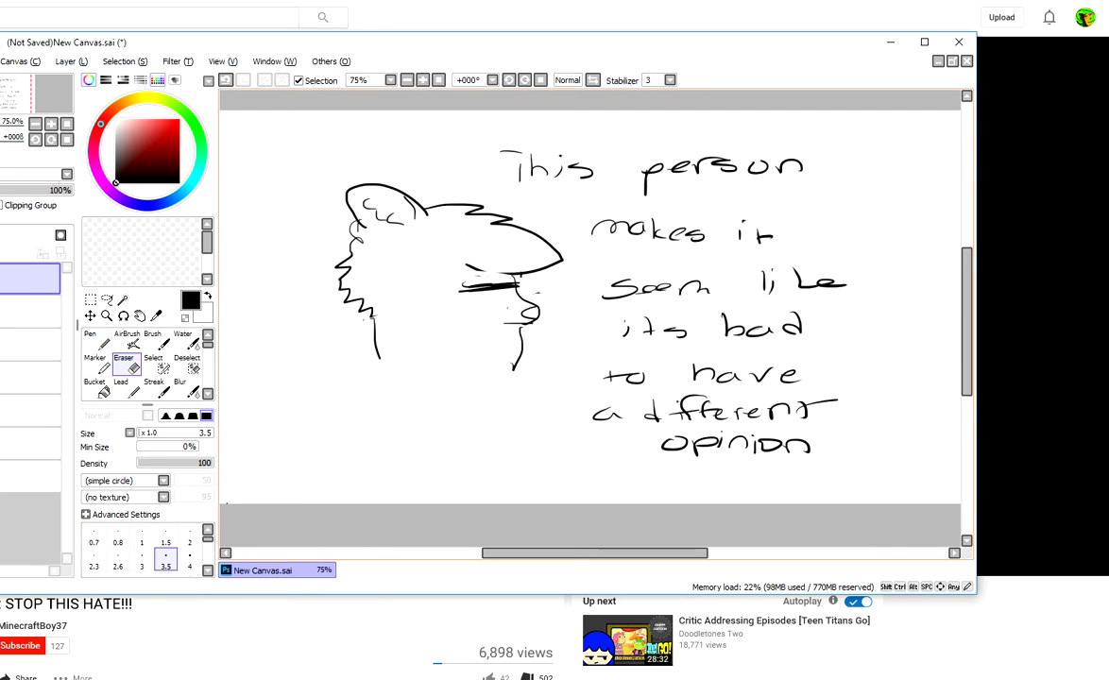
left_click_drag(208, 539, 207, 557)
left_click(190, 558)
mouse_move(669, 177)
left_mouse_down()
mouse_move(641, 171)
mouse_move(779, 119)
mouse_move(738, 410)
mouse_move(738, 557)
mouse_move(621, 307)
mouse_move(587, 290)
left_mouse_up()
left_click(95, 339)
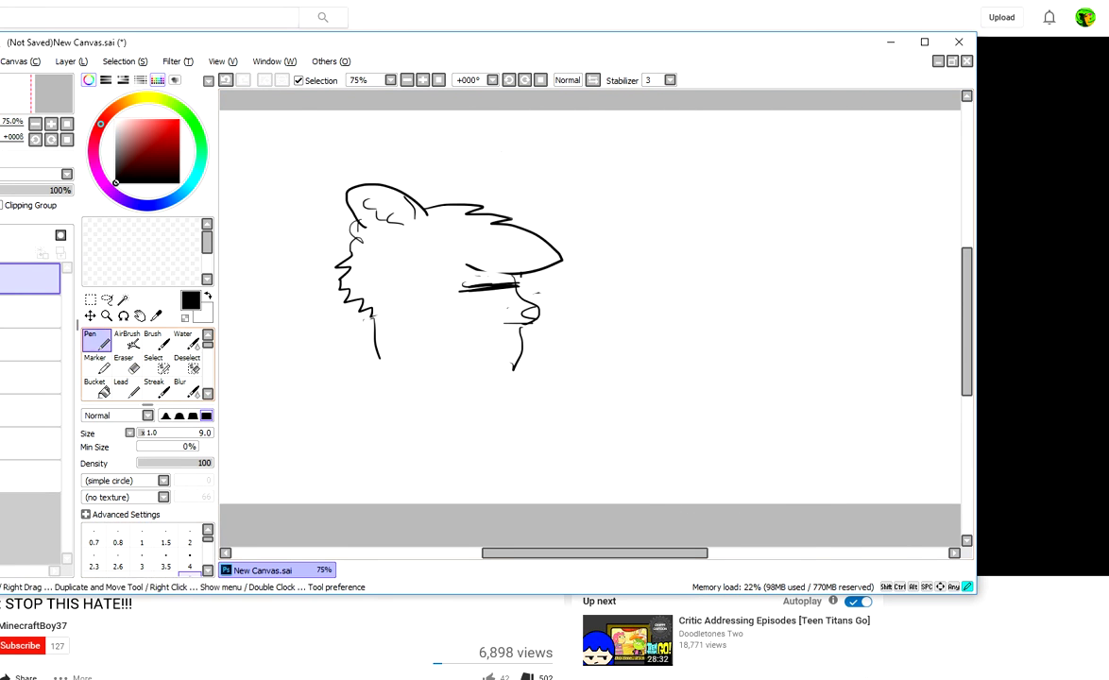
- Handwrite "I, so, am offended" over two lines in the cleared space beside the head with the Pen
left_click_drag(602, 206, 652, 209)
mouse_move(618, 214)
left_mouse_down()
mouse_move(620, 232)
mouse_move(661, 239)
mouse_move(739, 224)
left_mouse_up()
left_click_drag(769, 225, 764, 240)
mouse_move(631, 289)
left_mouse_down()
mouse_move(676, 300)
mouse_move(767, 285)
left_mouse_up()
mouse_move(772, 307)
left_mouse_down()
mouse_move(789, 286)
mouse_move(810, 295)
left_mouse_up()
mouse_move(817, 307)
left_mouse_down()
mouse_move(837, 298)
mouse_move(849, 308)
left_mouse_up()
mouse_move(856, 286)
left_mouse_down()
mouse_move(861, 308)
mouse_move(870, 285)
left_mouse_up()
left_click_drag(877, 302, 937, 284)
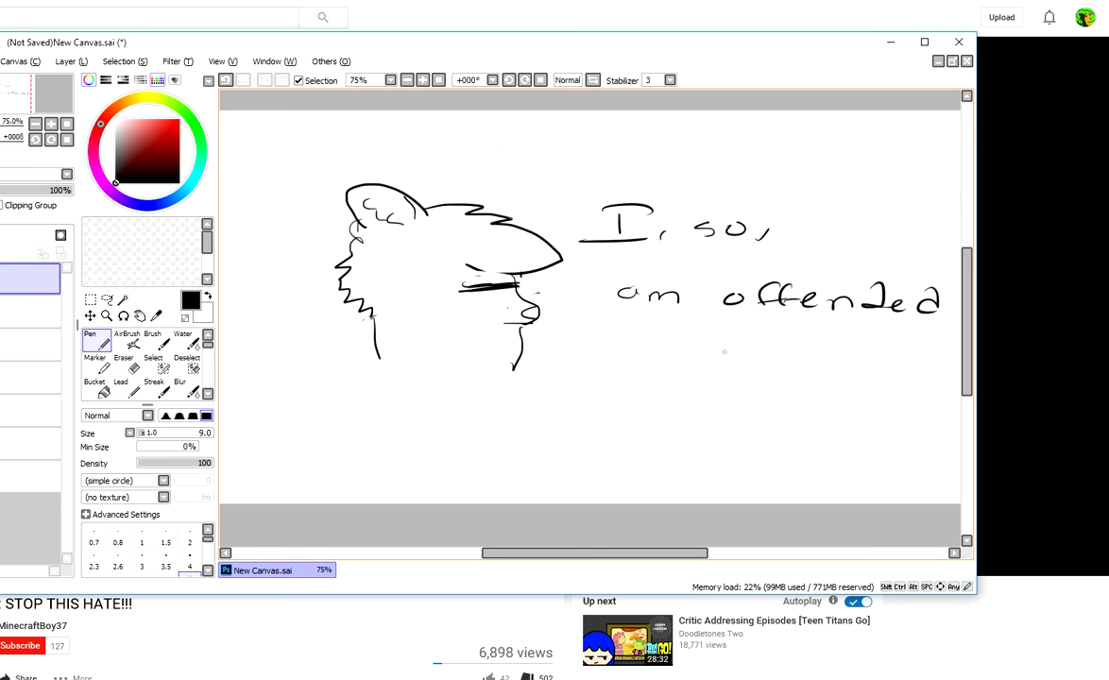
- Continue the handwritten sentence with "because I" and "happen to" on the next two lines
mouse_move(566, 336)
left_mouse_down()
mouse_move(587, 353)
mouse_move(623, 357)
left_mouse_up()
left_click_drag(661, 349, 695, 355)
mouse_move(701, 347)
left_mouse_down()
mouse_move(746, 348)
mouse_move(729, 357)
left_mouse_up()
mouse_move(754, 351)
left_mouse_down()
mouse_move(834, 340)
mouse_move(820, 361)
left_mouse_up()
left_click_drag(805, 362, 842, 361)
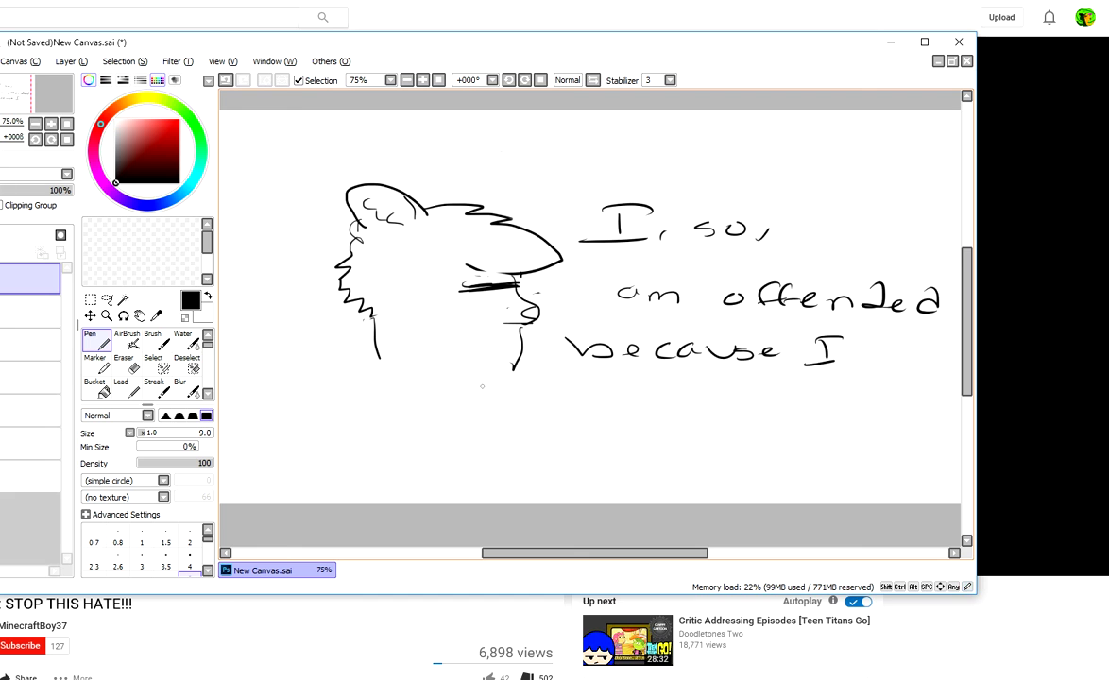
mouse_move(516, 385)
left_mouse_down()
mouse_move(535, 403)
mouse_move(674, 406)
left_mouse_up()
left_click_drag(726, 397, 733, 412)
left_click_drag(715, 405, 738, 403)
left_click_drag(745, 400, 759, 407)
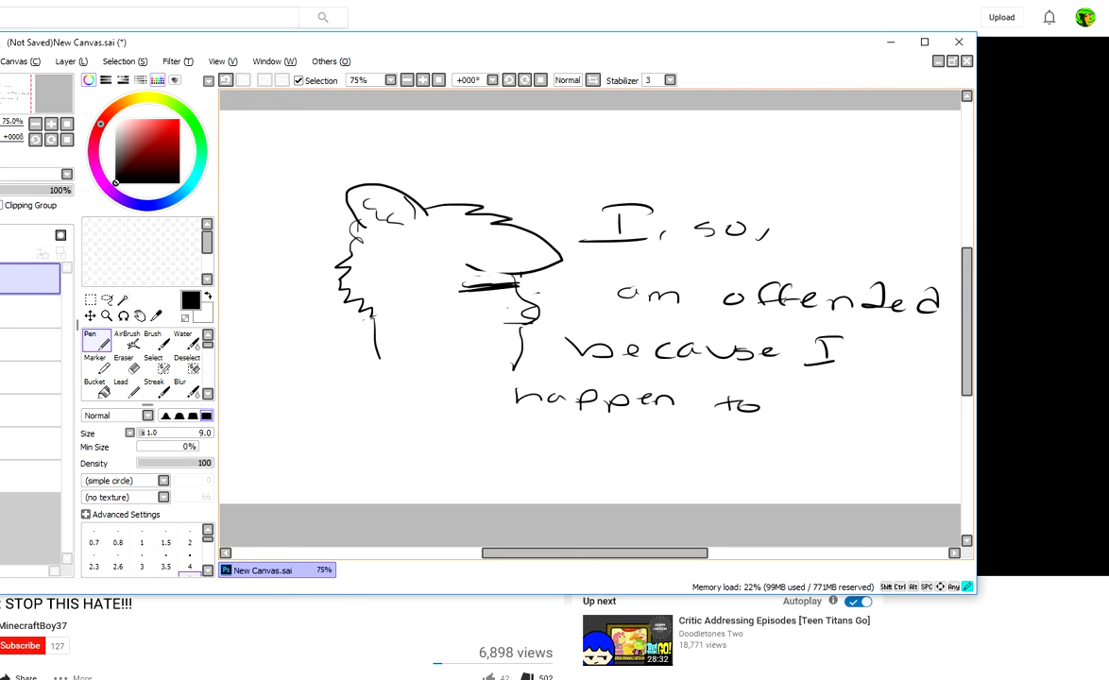
- Handwrite "hate TTG" on the line beneath "happen to"
left_click_drag(639, 455, 646, 467)
left_click(673, 465)
left_click_drag(650, 465, 725, 440)
mouse_move(732, 442)
left_mouse_down()
mouse_move(732, 462)
mouse_move(746, 439)
mouse_move(759, 456)
left_mouse_up()
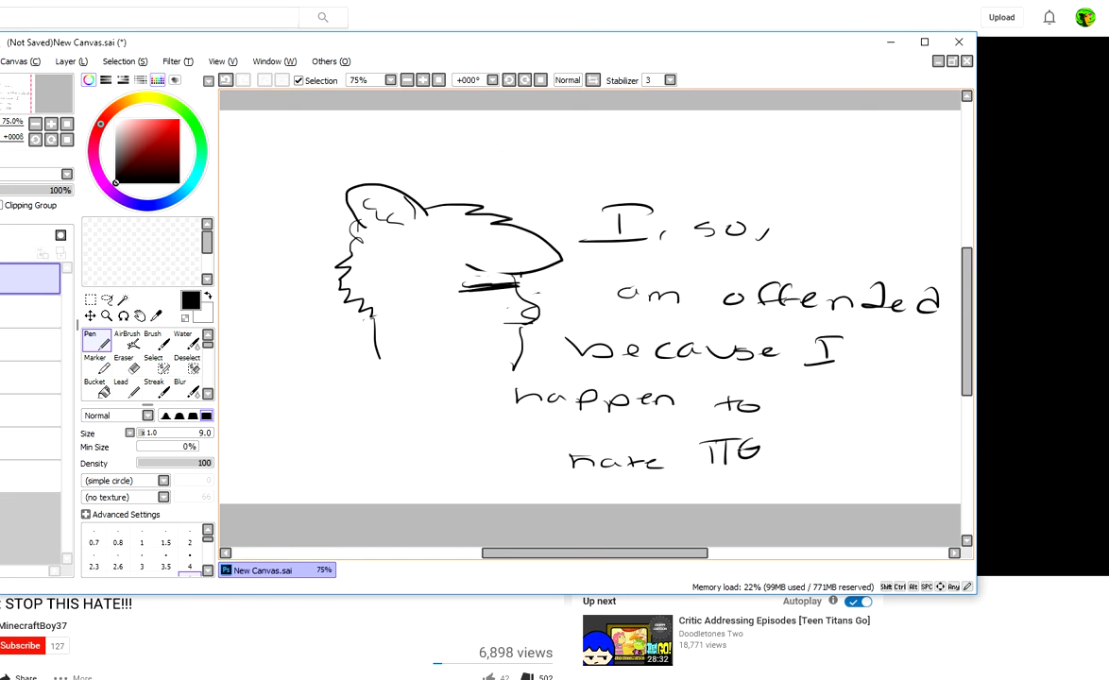